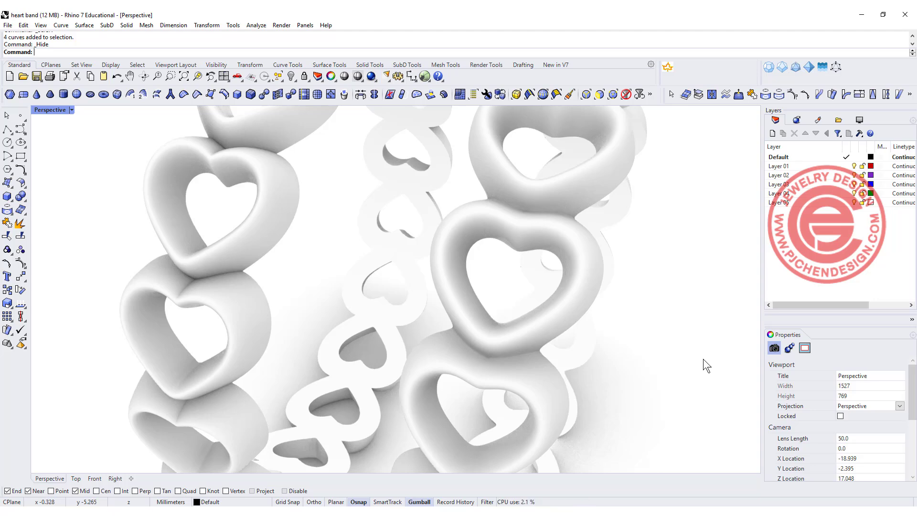
right_click_drag(704, 360, 677, 279)
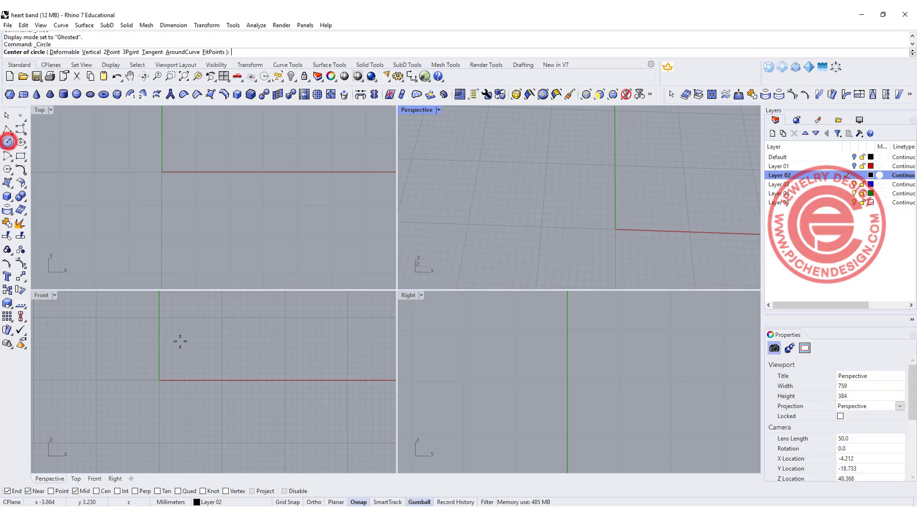
Step: Draw a circle with a diameter of 16 mm centred on the origin in the Front view
type("0")
key("Return")
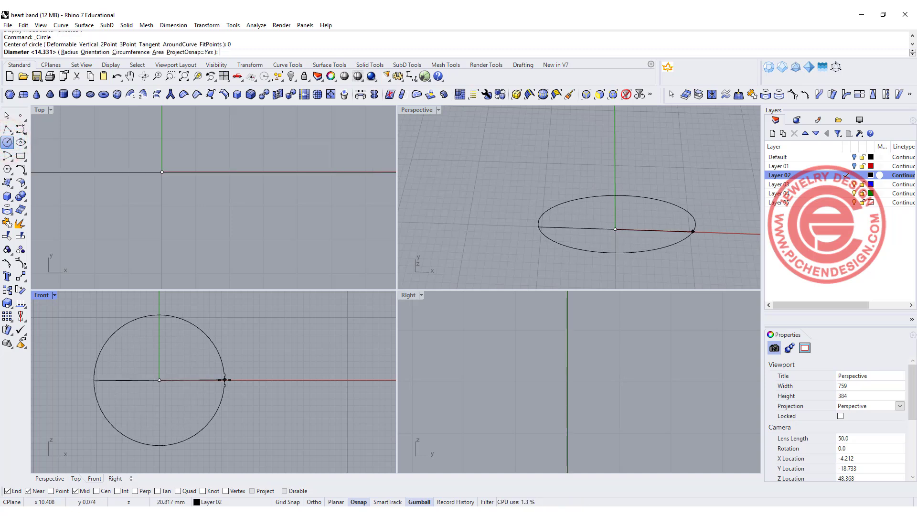
type("16")
key("Return")
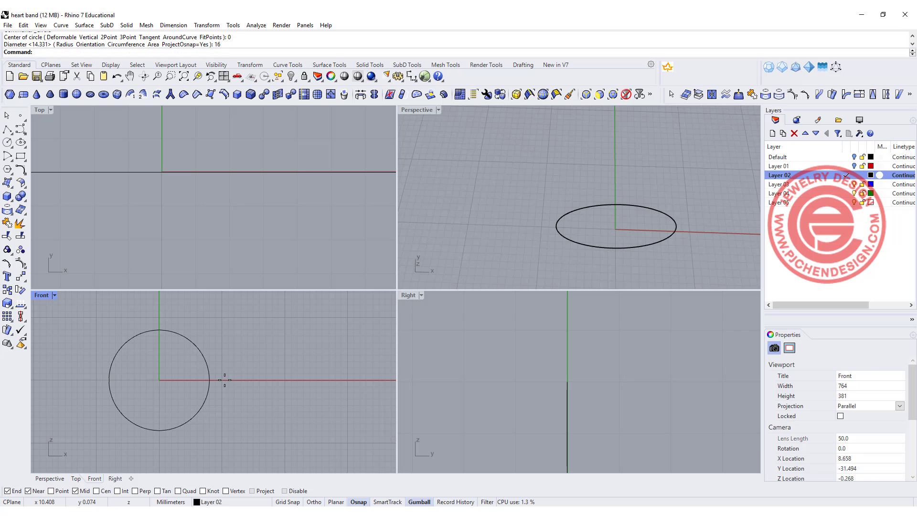
Step: Hide the 16 mm circle
scroll(178, 205, "down", 10)
mouse_move(177, 173)
right_mouse_down()
mouse_move(171, 196)
mouse_move(191, 162)
right_mouse_up()
scroll(171, 196, "up", 4)
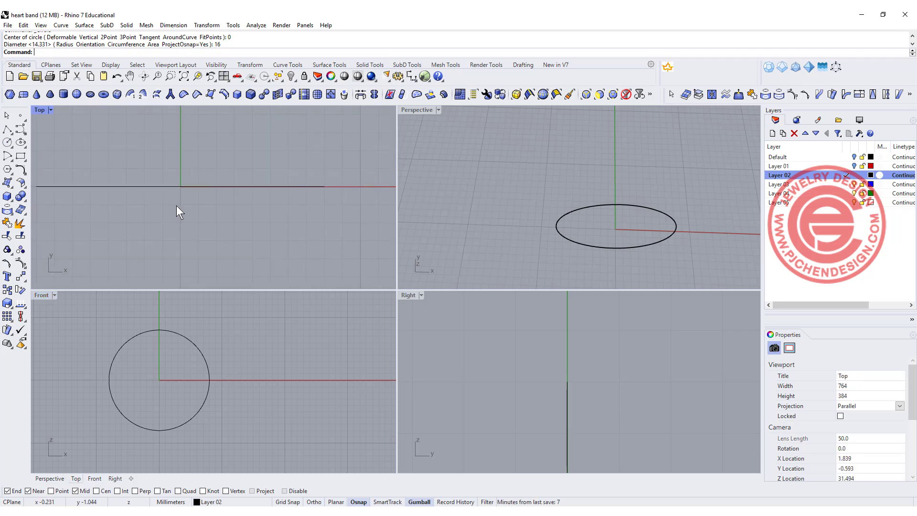
right_click_drag(176, 206, 175, 226)
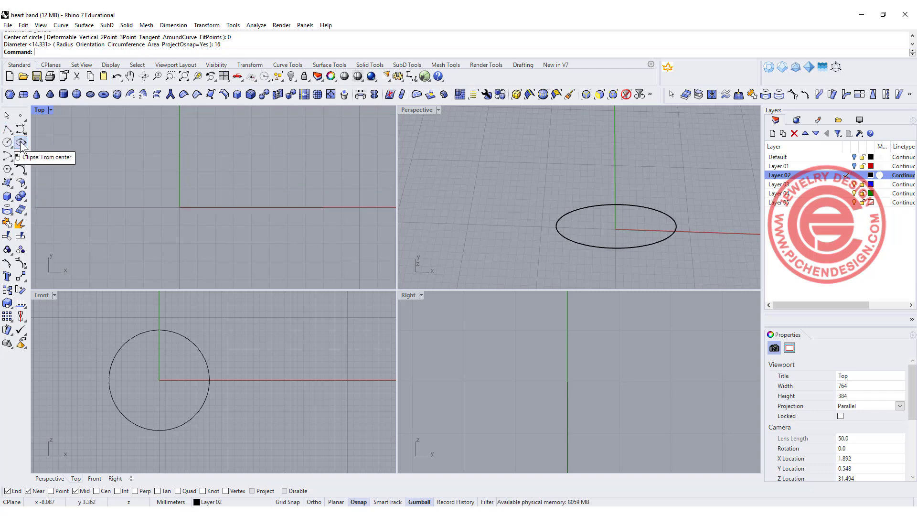
left_click(165, 208)
left_click(291, 76)
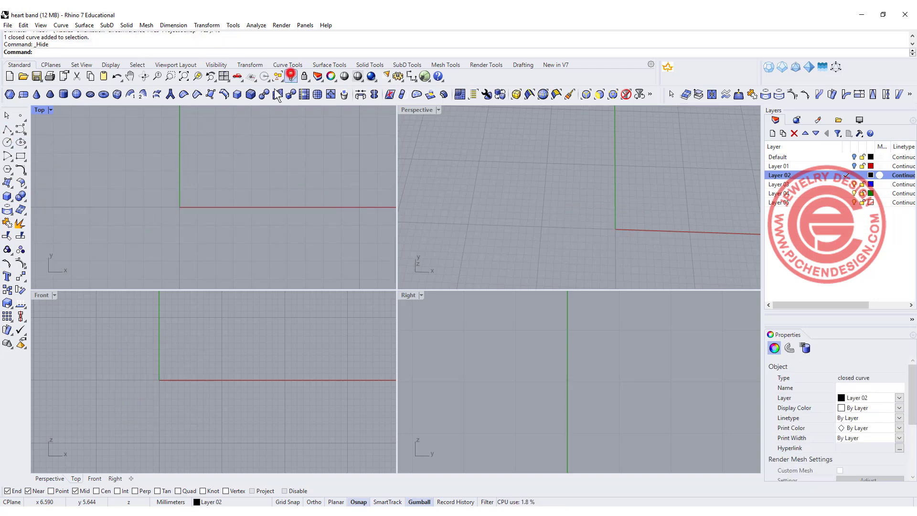
Step: Draw a degree-3 control-point curve in the Top view as the heart's right half, with both ends slightly past the vertical axis
right_click_drag(175, 214, 177, 193)
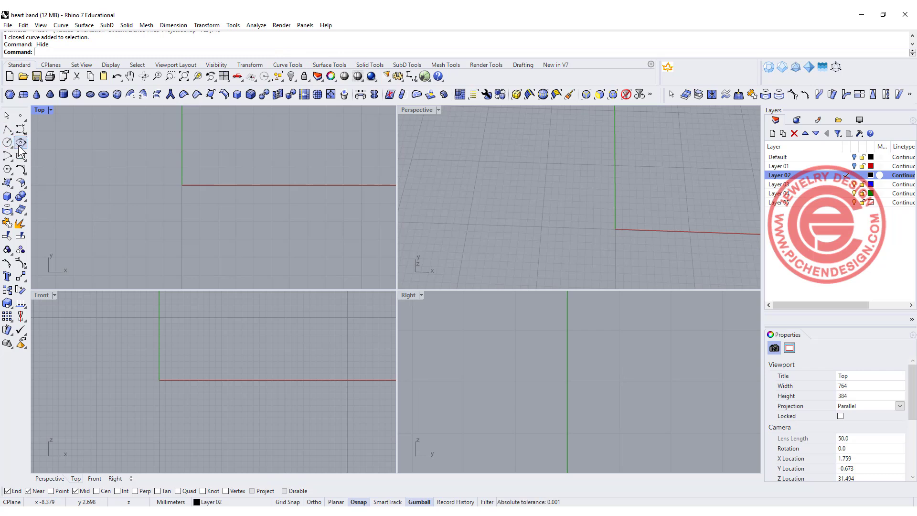
left_click(21, 128)
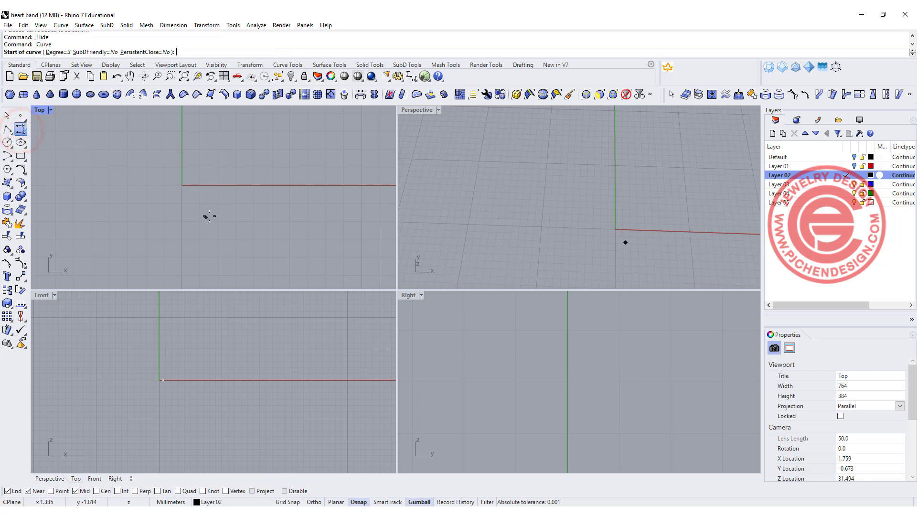
key("ctrl+m")
left_click(310, 198)
left_click(342, 168)
left_click(379, 163)
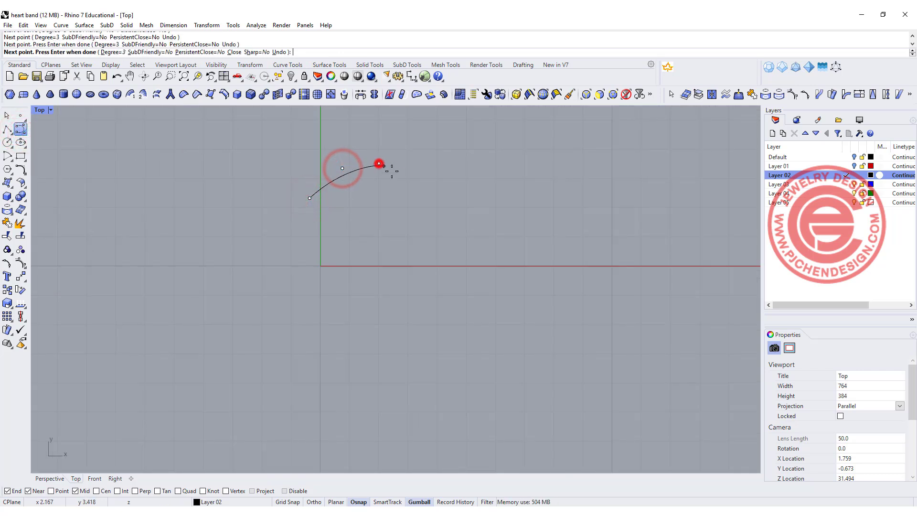
left_click(410, 191)
left_click(415, 231)
left_click(406, 264)
left_click(379, 291)
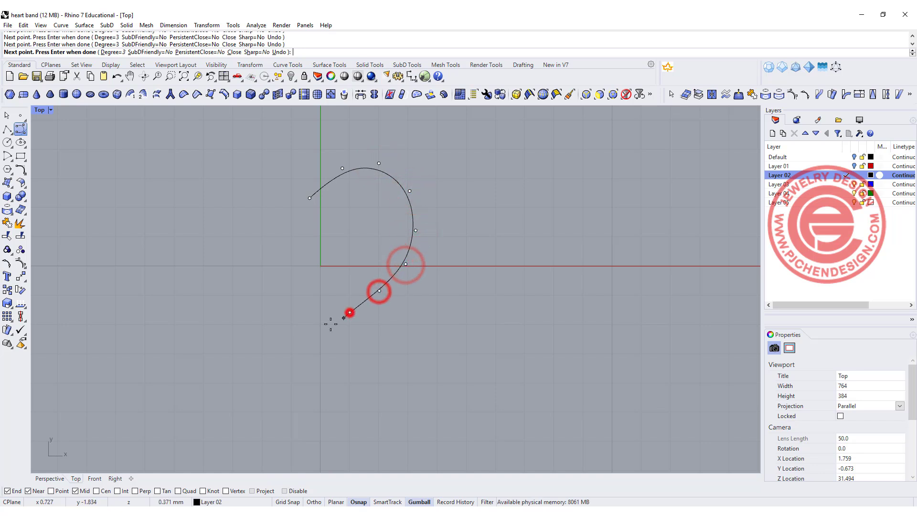
left_click(307, 333)
key("Return")
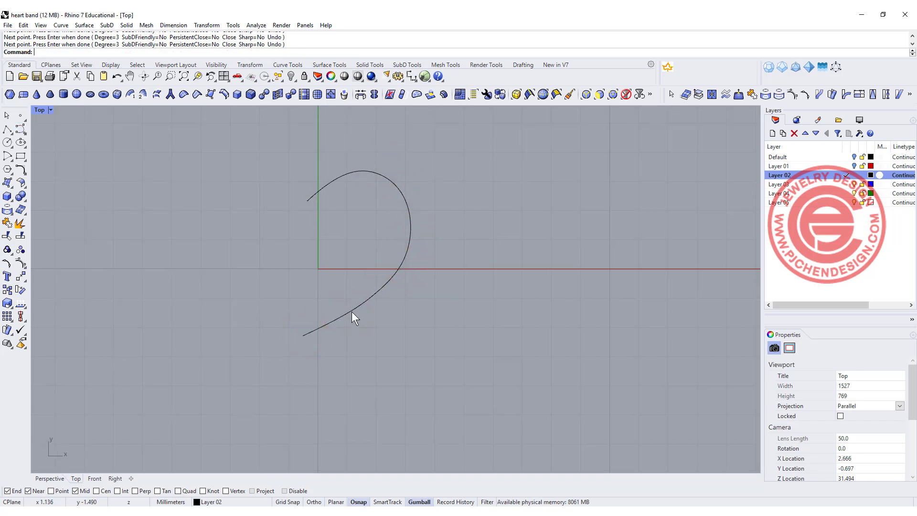
Step: Smooth the half-heart curve with 6 smooth steps, keeping its boundaries fixed
left_click(351, 312)
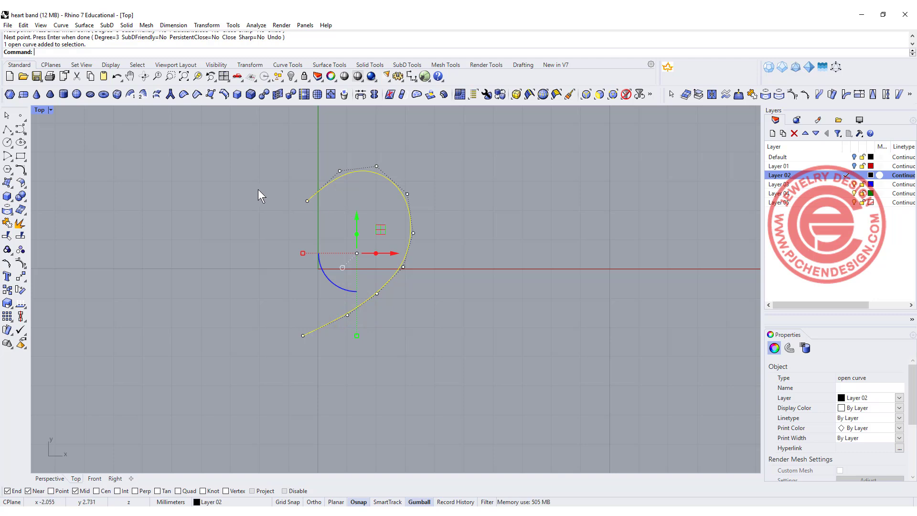
key("Return")
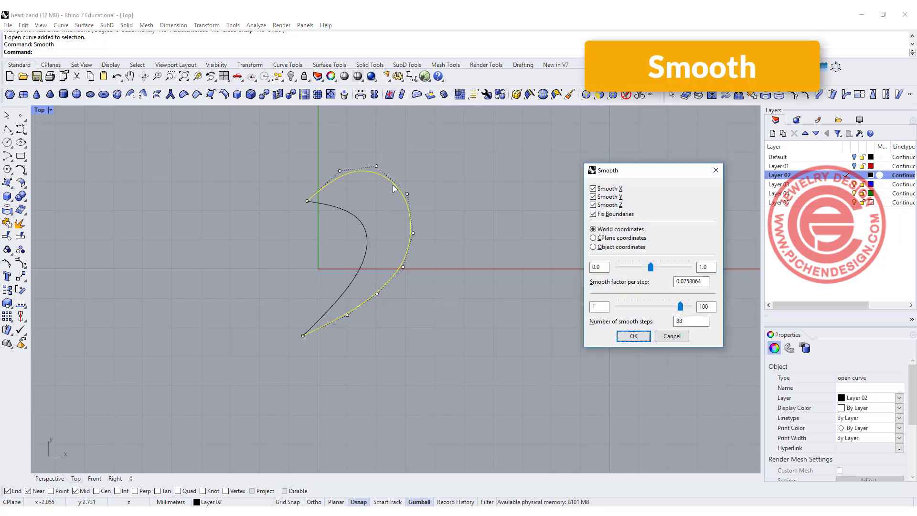
left_click_drag(679, 306, 621, 308)
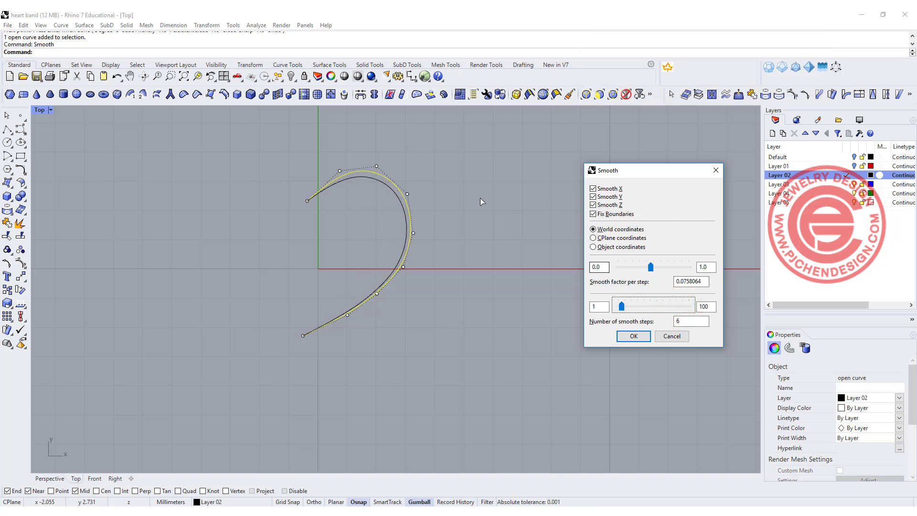
left_click(634, 336)
Step: Mirror a copy of the half-heart curve across the vertical axis through the origin
left_click(437, 204)
left_click(401, 253)
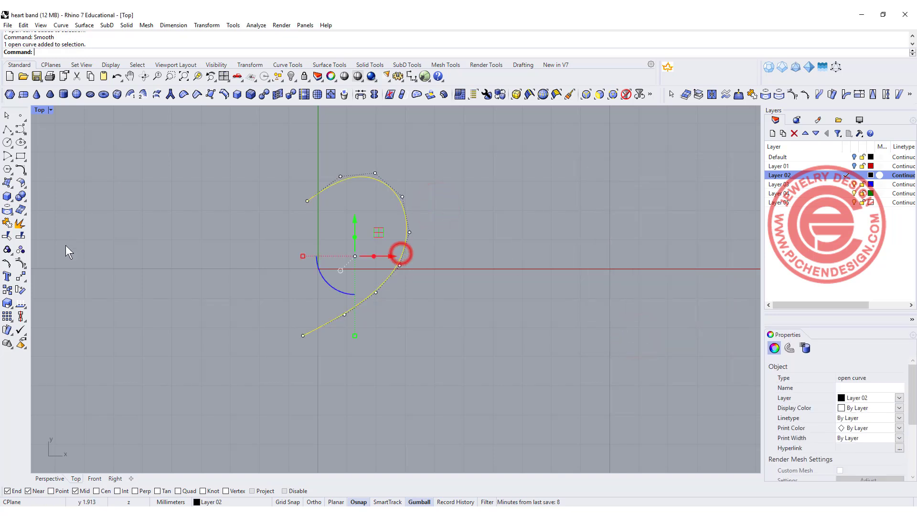
left_click(21, 278)
left_click(34, 291)
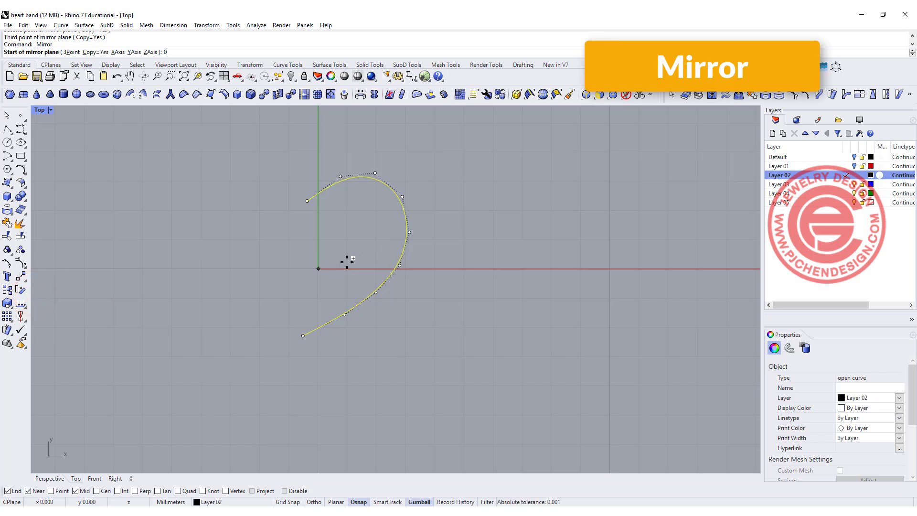
type("0")
key("Return")
key("shift")
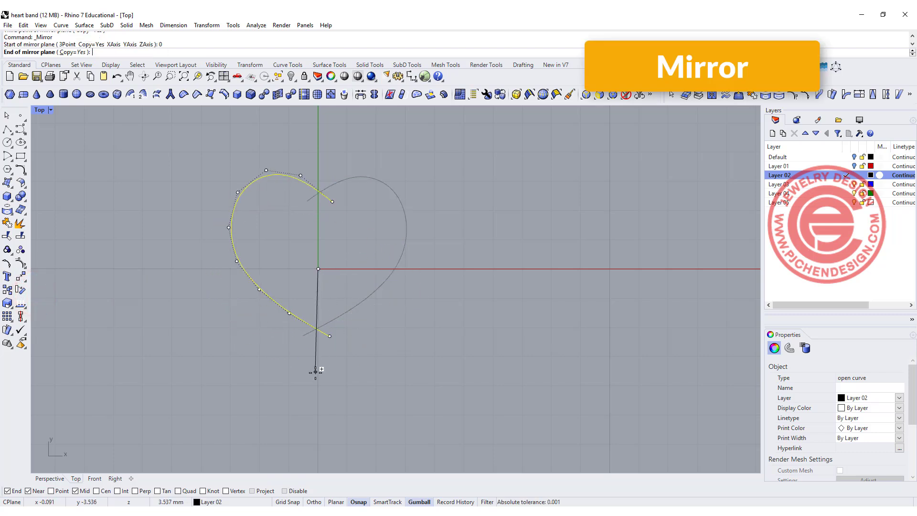
left_click(307, 385, "shift")
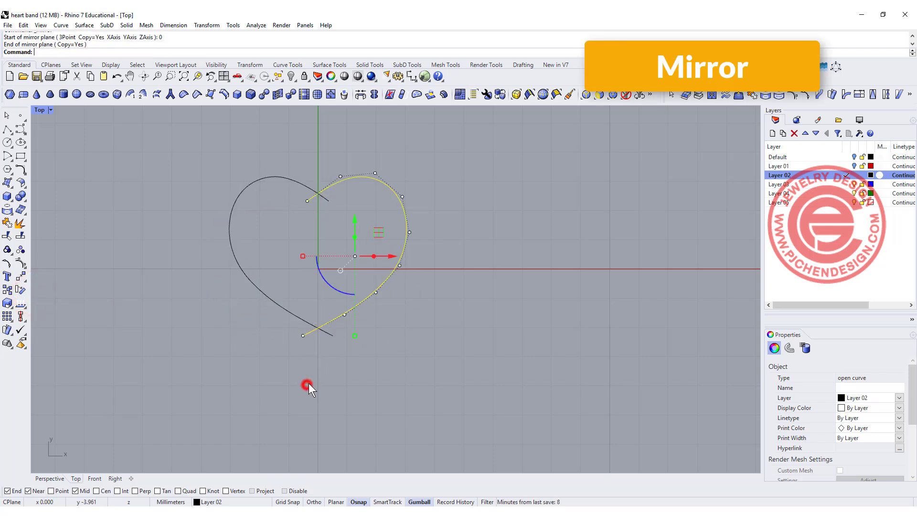
Step: Trim the two half-heart curves against each other to remove the overlapping ends at the notch and the tip
left_click(439, 346)
left_click_drag(450, 359, 206, 253)
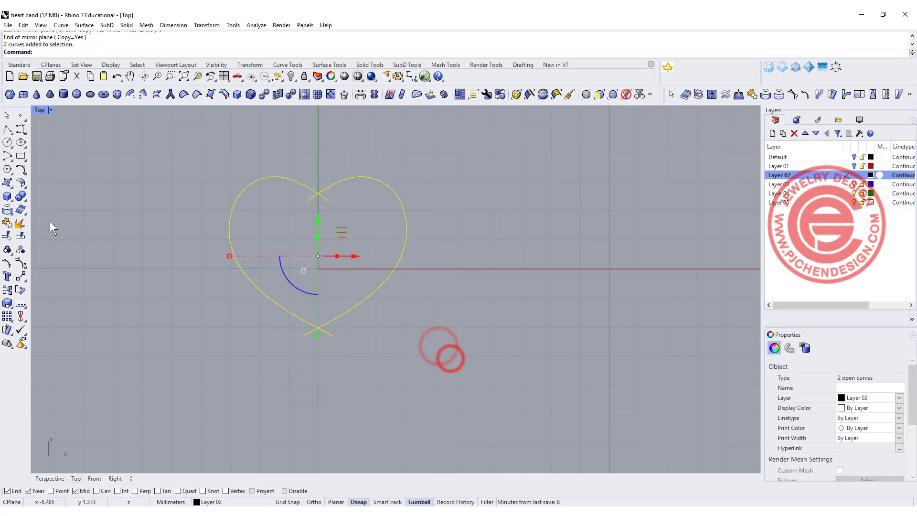
left_click(7, 236)
left_click_drag(312, 202, 307, 200)
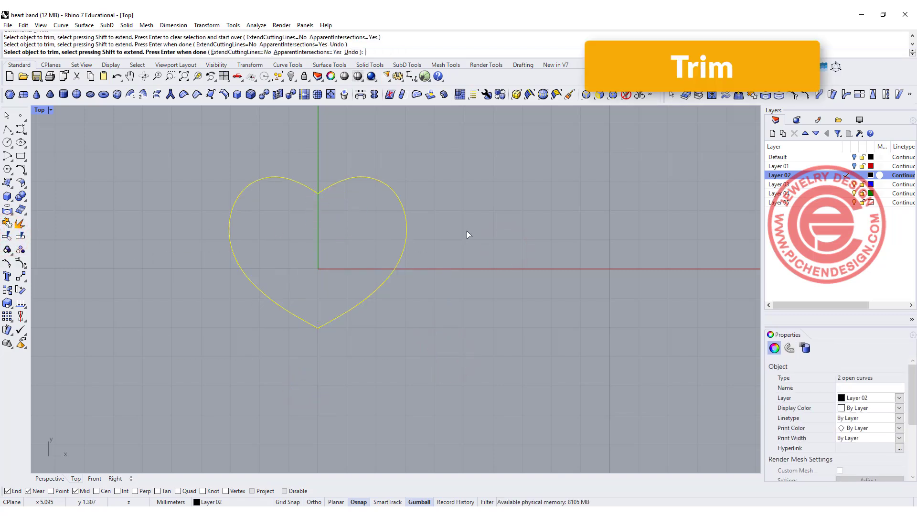
key("Return")
left_click(449, 226)
Step: Try to fillet the heart's upper notch with a 0.3 mm radius
scroll(355, 197, "up", 3)
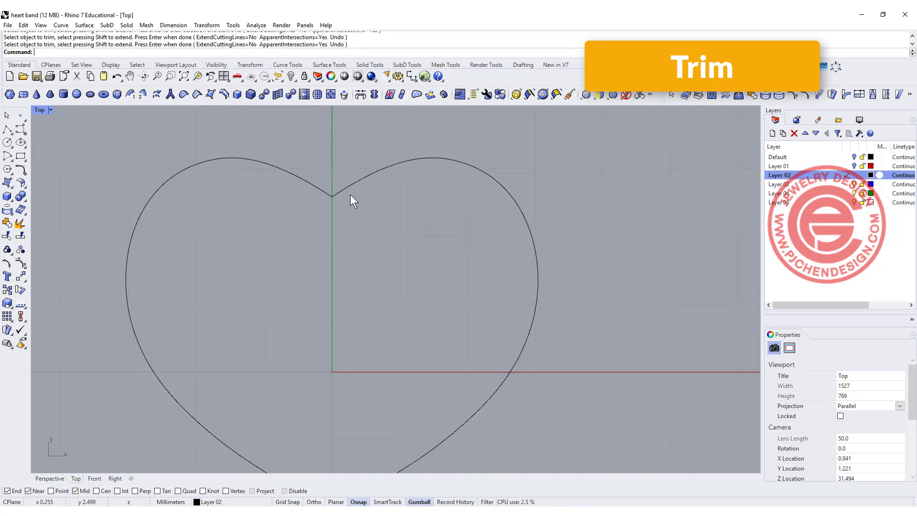
scroll(339, 185, "up", 2)
scroll(324, 198, "down", 1)
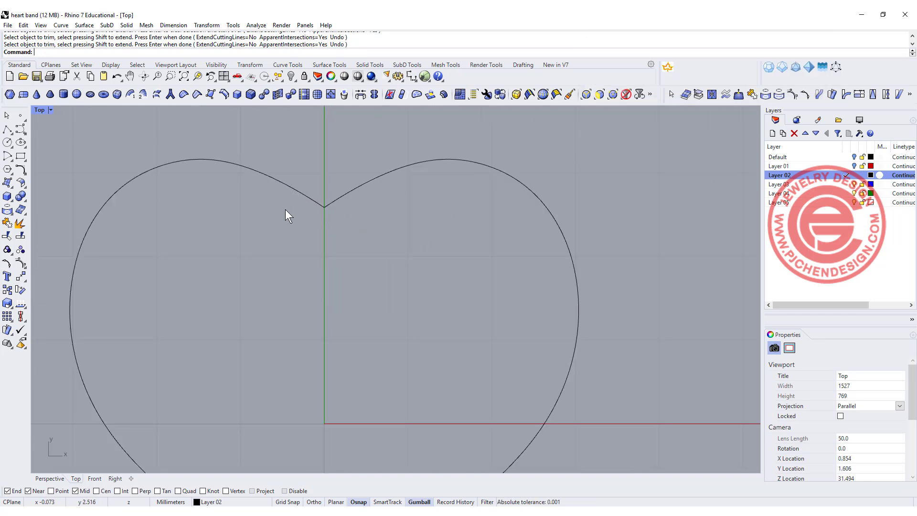
left_click(20, 170)
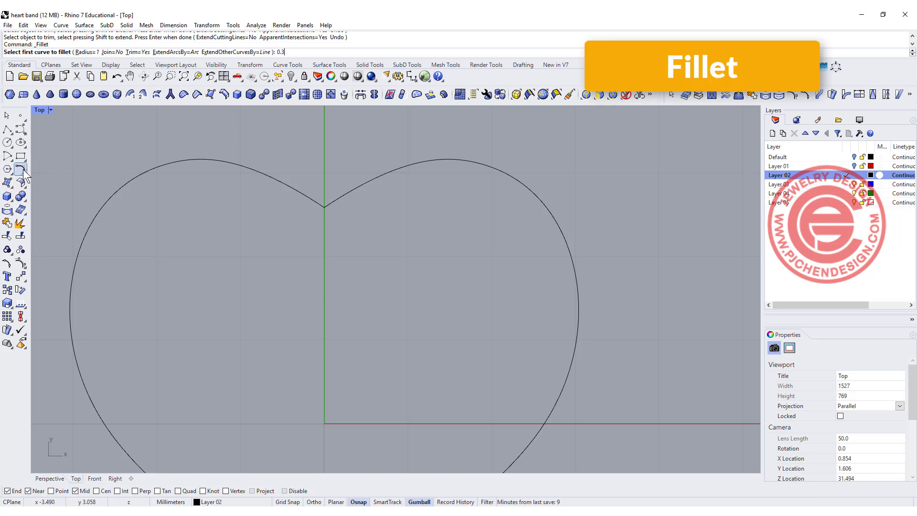
type("0.3")
key("Return")
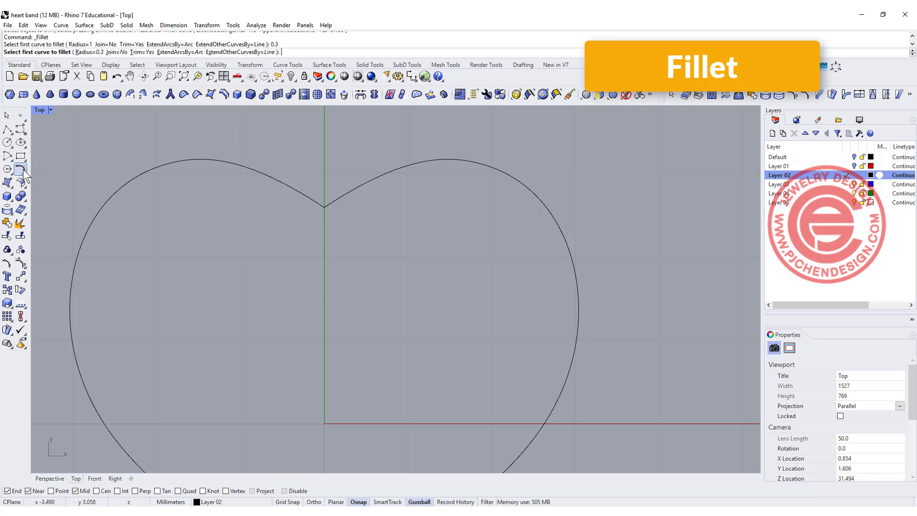
left_click(306, 199)
left_click(333, 199)
Step: Try the same fillet on the heart's lower tip and undo the fillets
scroll(315, 189, "down", 10)
right_click_drag(324, 277, 313, 230)
scroll(296, 260, "up", 8)
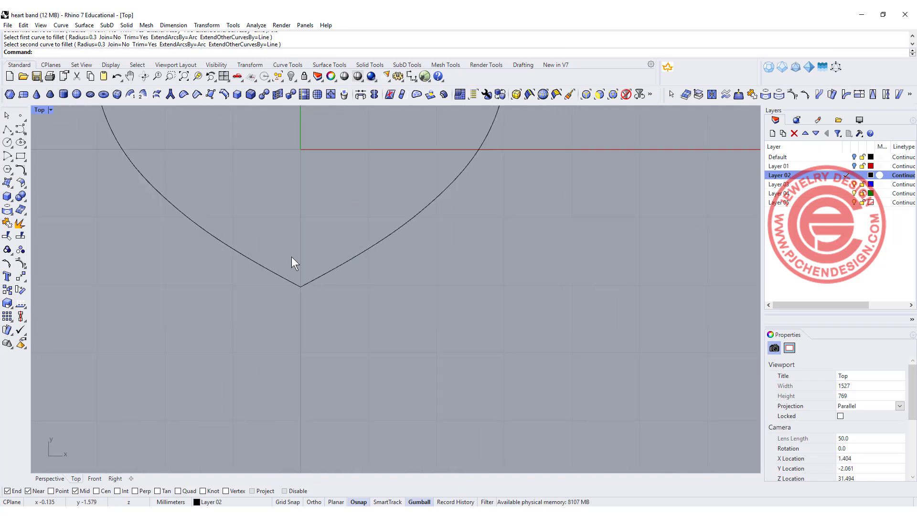
right_click(291, 258)
key("ctrl+z")
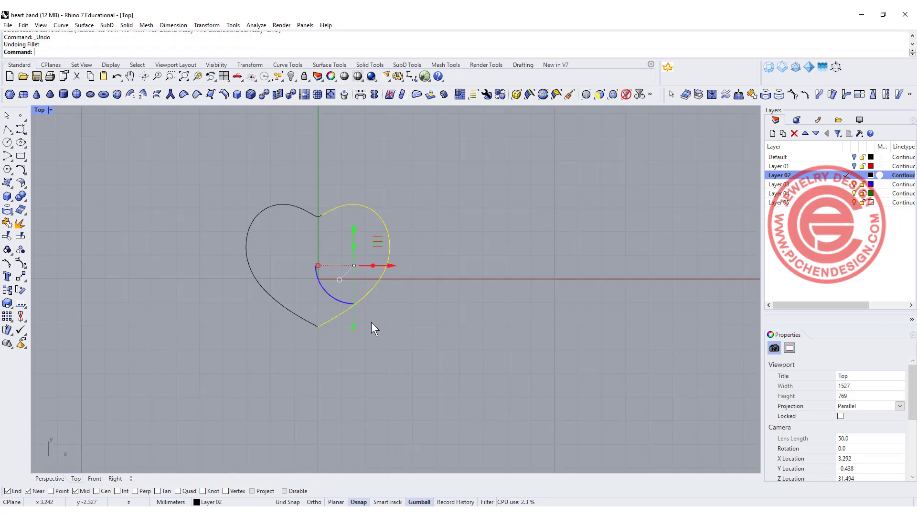
key("ctrl+z")
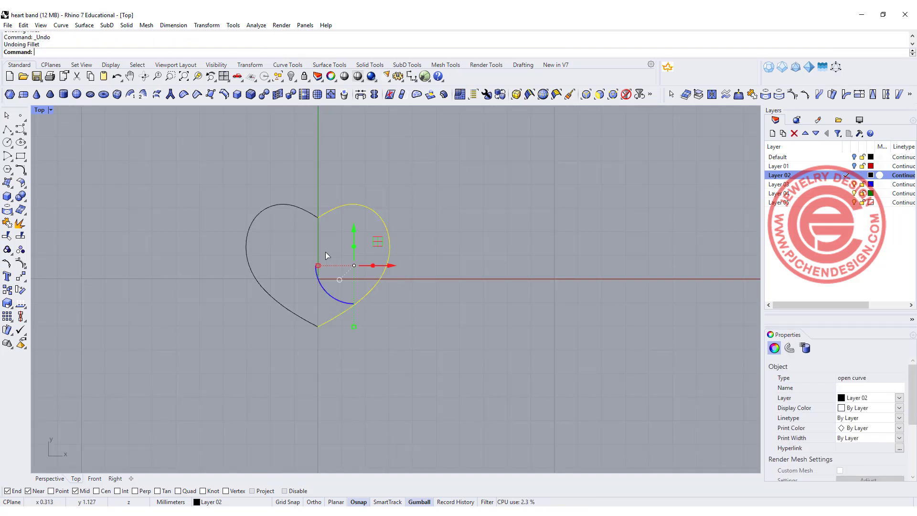
Step: Fillet the heart's upper notch and lower tip with a 0.4 mm radius
key("Return")
type("0.4")
key("Return")
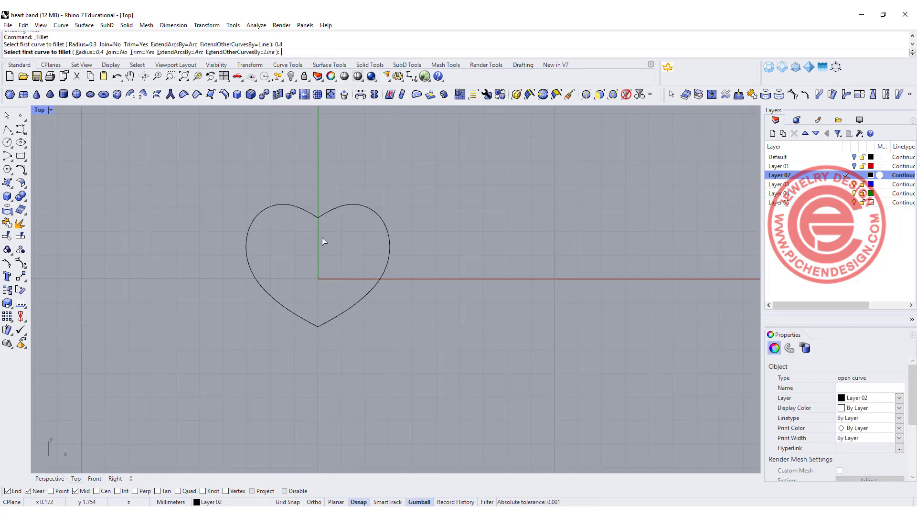
key("Escape")
Step: Join the two heart halves and their fillet arcs into one closed curve
left_click_drag(364, 348, 196, 144)
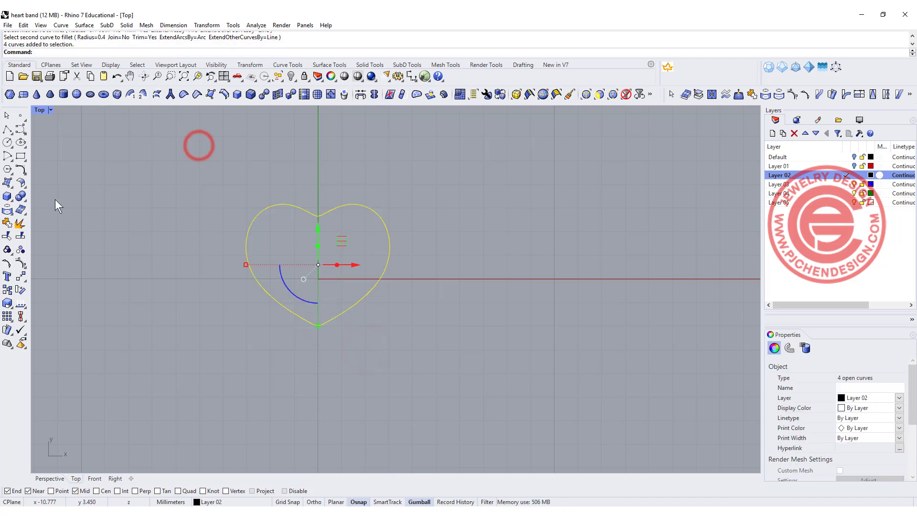
left_click(7, 223)
left_click(452, 223)
Step: Draw a tall conic-cornered rectangle in the Right view, starting at the heart's lower tip and extending inward and below the heart curve
scroll(354, 258, "up", 3)
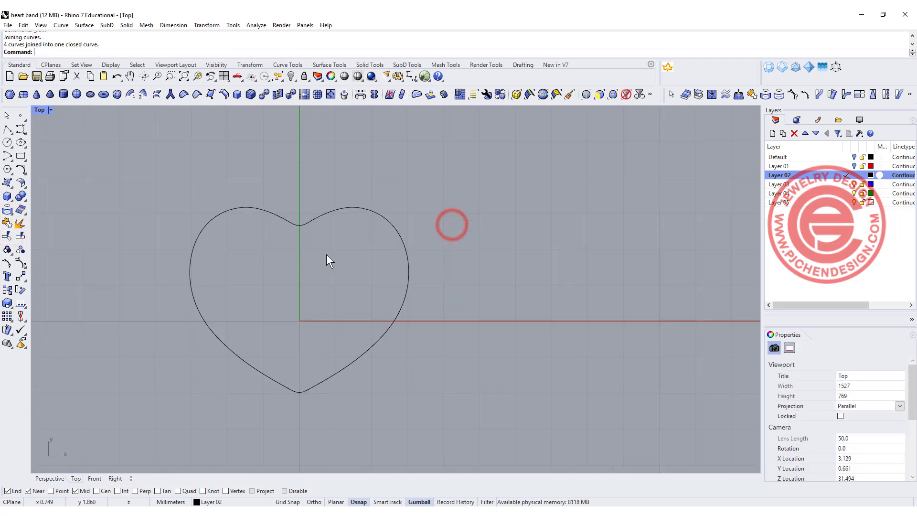
right_click_drag(327, 258, 370, 235)
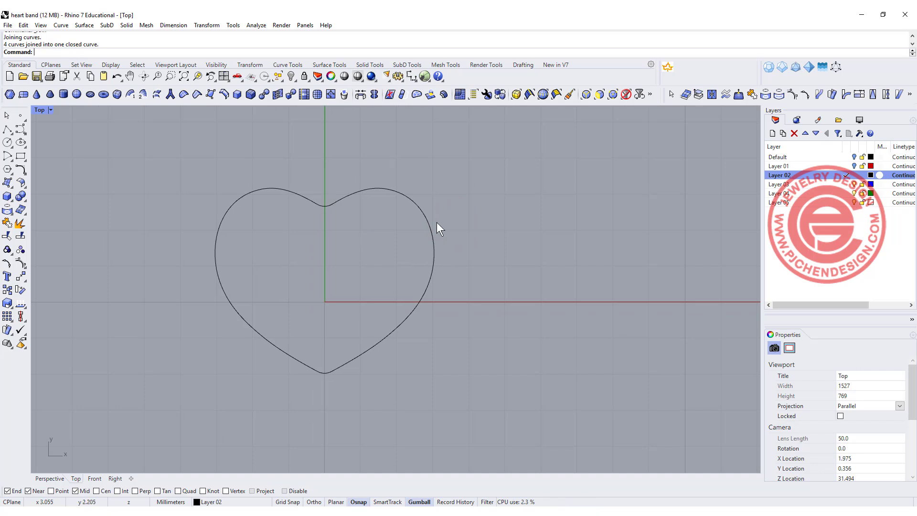
double_click(39, 110)
left_click(610, 378)
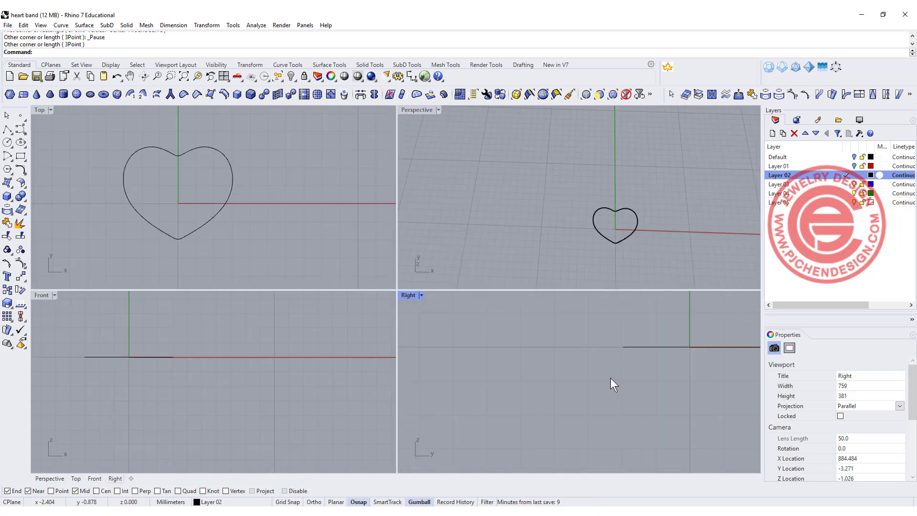
key("Return")
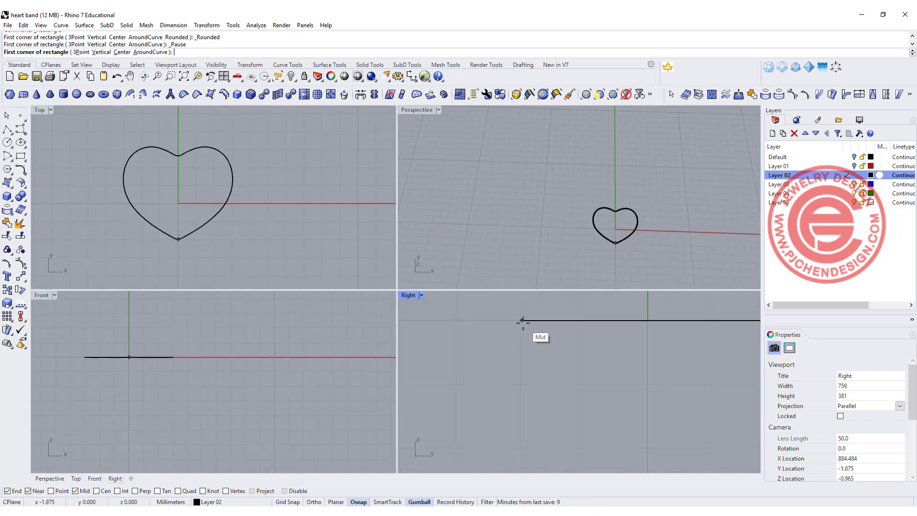
left_click(523, 320)
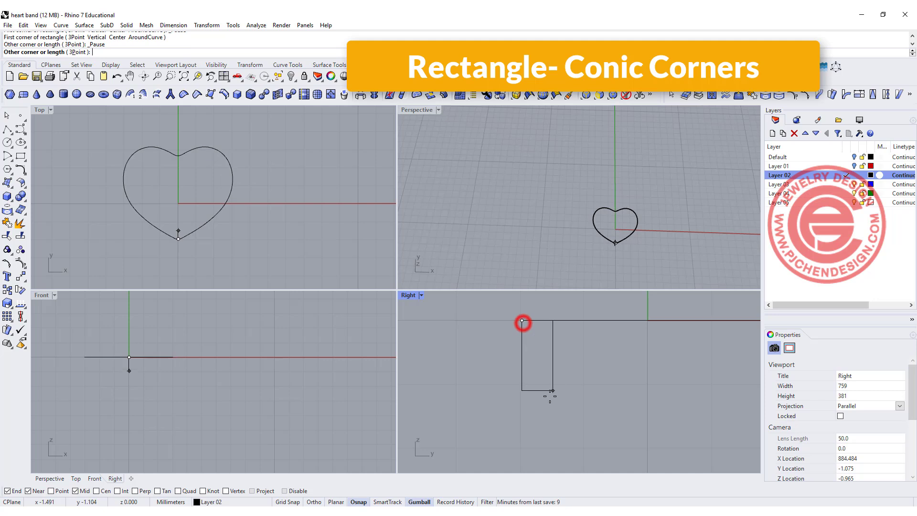
left_click(575, 407)
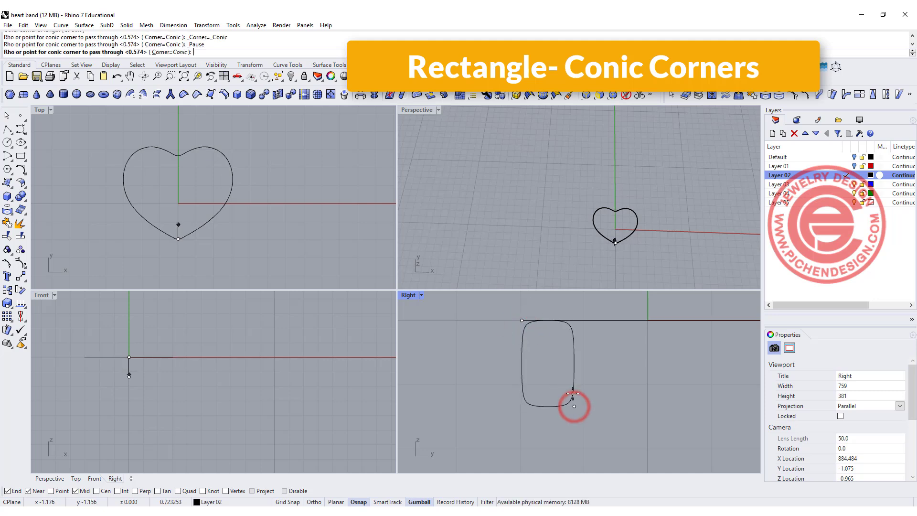
left_click(572, 391)
left_click(575, 369)
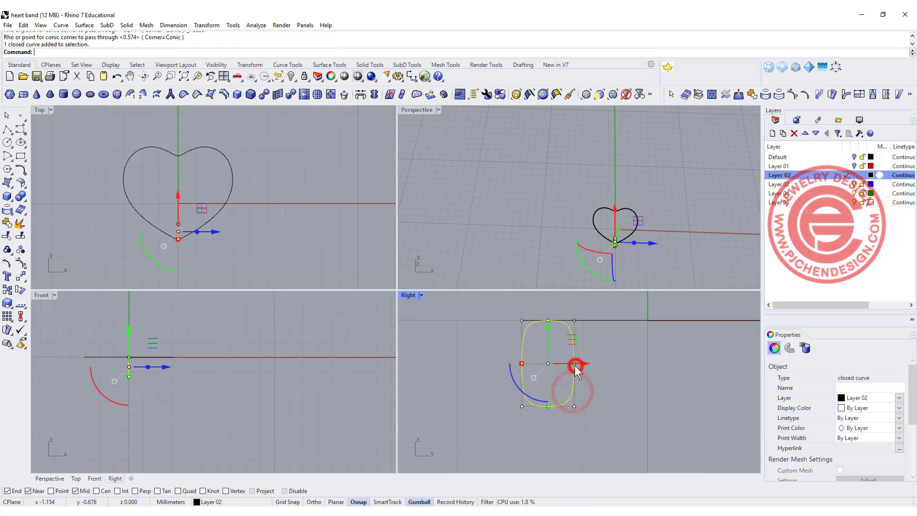
Step: Rebuild the rounded profile curve as a degree 3, SubD-friendly curve with 8 points, deleting the input curve
type("ebuild")
key("Return")
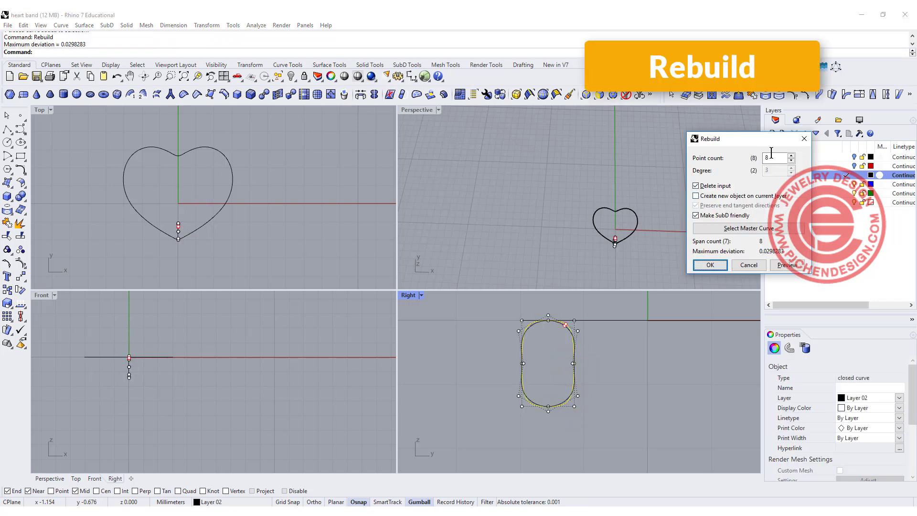
left_click(711, 265)
left_click(631, 389)
Step: Spread the profile's two middle side control points slightly apart and delete its lowest control point to flatten the base
left_click(497, 359)
left_click(573, 355)
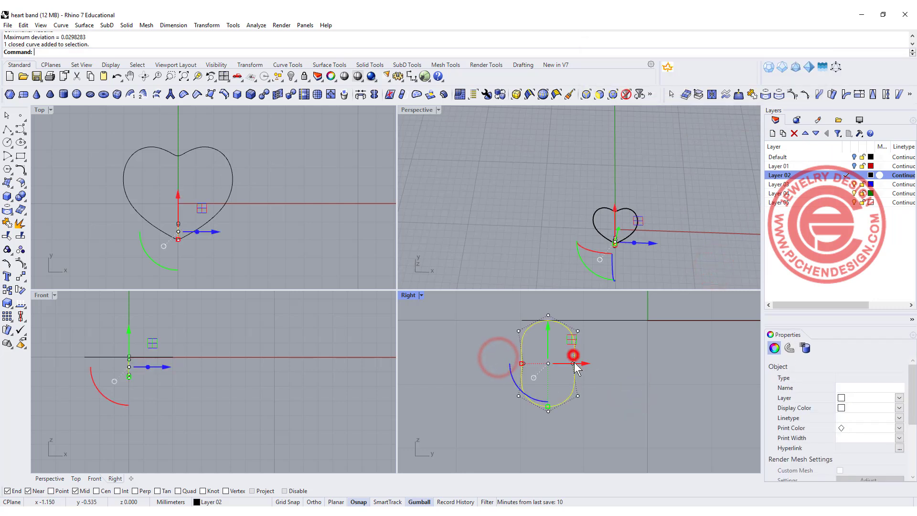
left_click_drag(475, 353, 584, 372)
left_click_drag(525, 363, 517, 364)
left_click(548, 411)
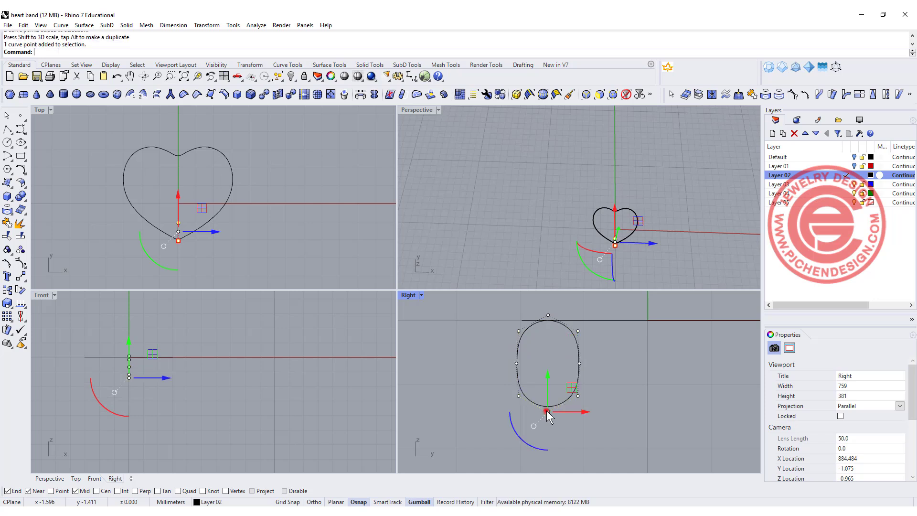
key("Delete")
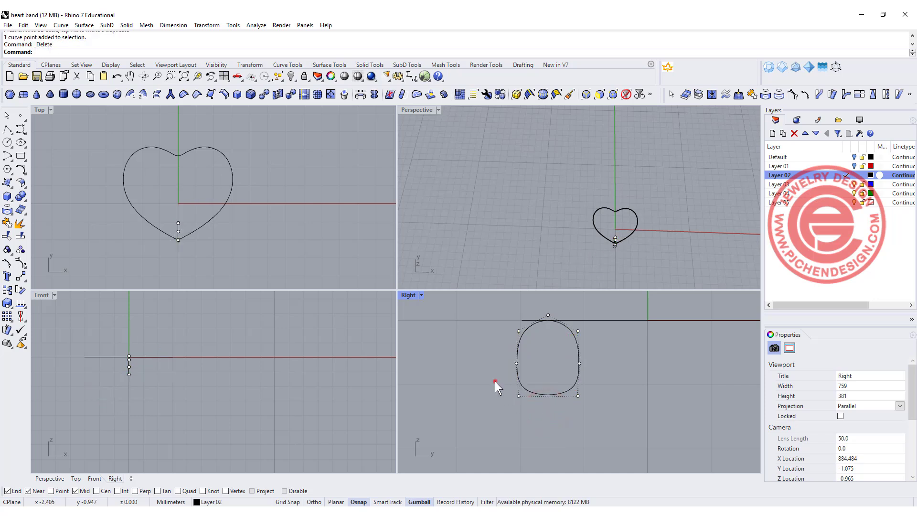
Step: Widen the profile toward its base by scaling the two bottom corner points outward and the two middle side points slightly outward
left_click_drag(495, 381, 621, 413)
left_click_drag(518, 399, 505, 399)
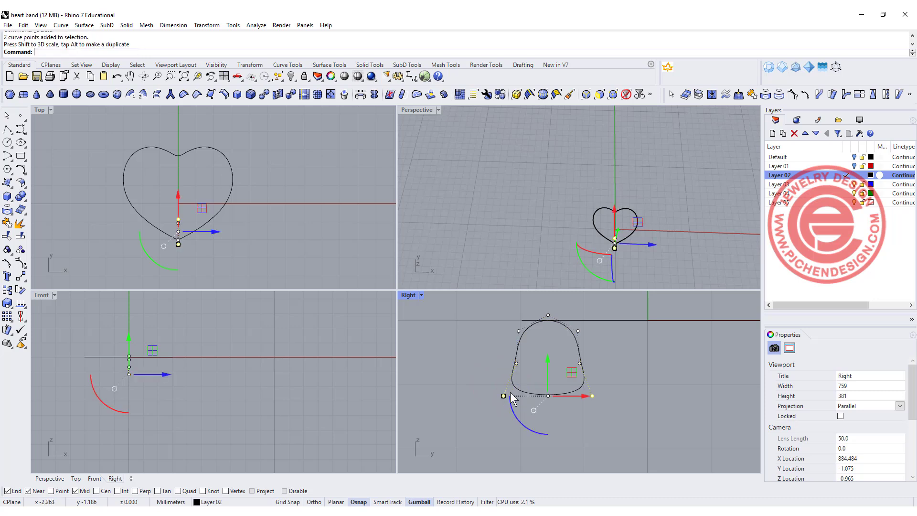
left_click(516, 364)
left_click_drag(457, 344, 644, 372)
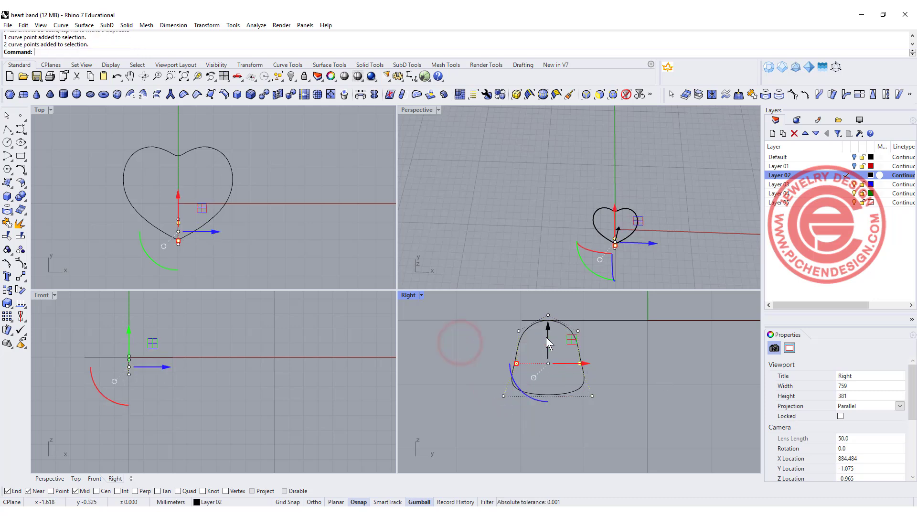
left_click_drag(546, 337, 513, 357)
left_click(663, 400)
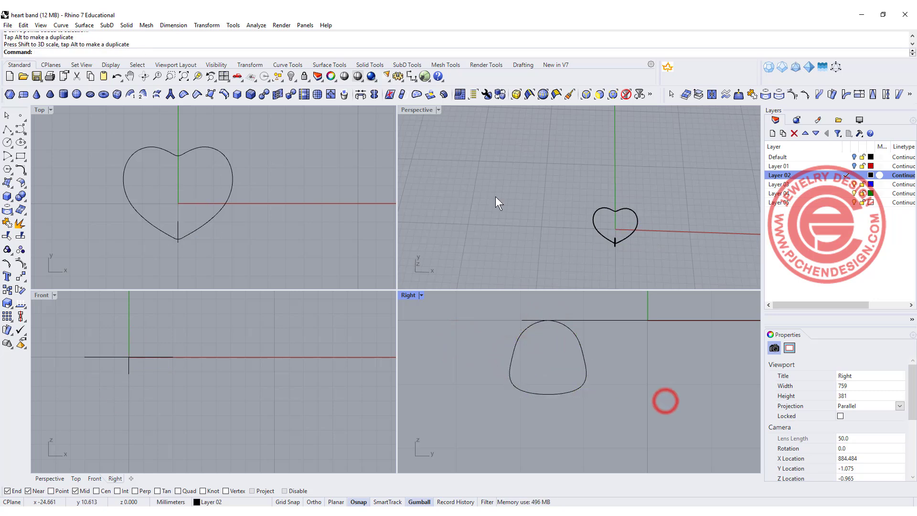
Step: Try a one-rail sweep of the profile along the heart curve, with freeform frame style and unchanged cross sections
left_click(543, 201)
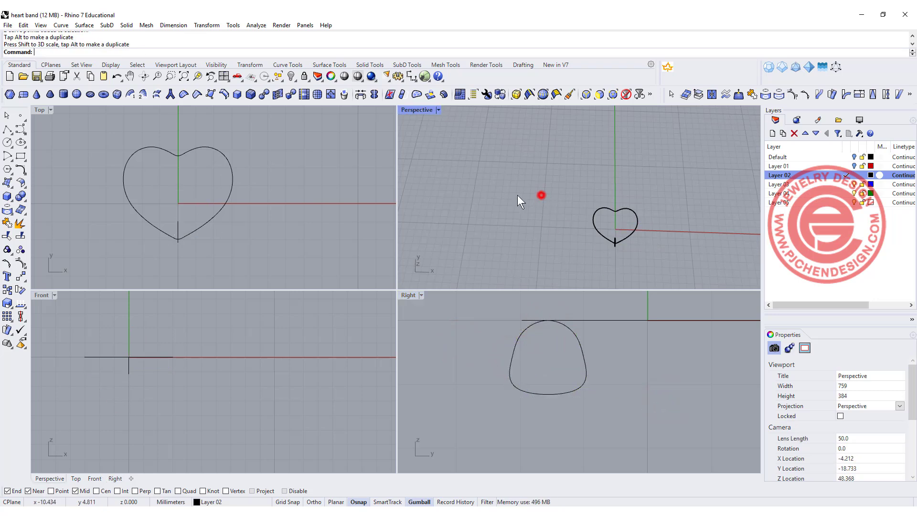
double_click(417, 111)
right_click_drag(417, 106, 352, 283)
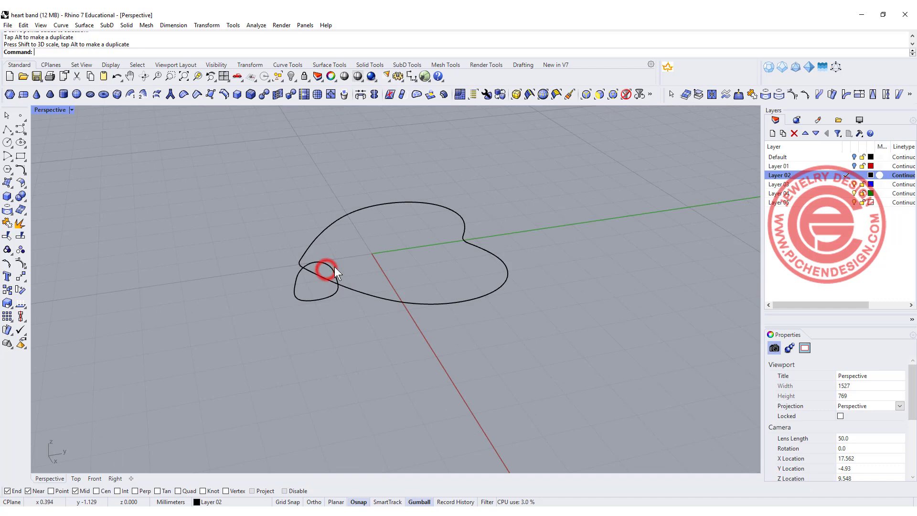
left_click(561, 175)
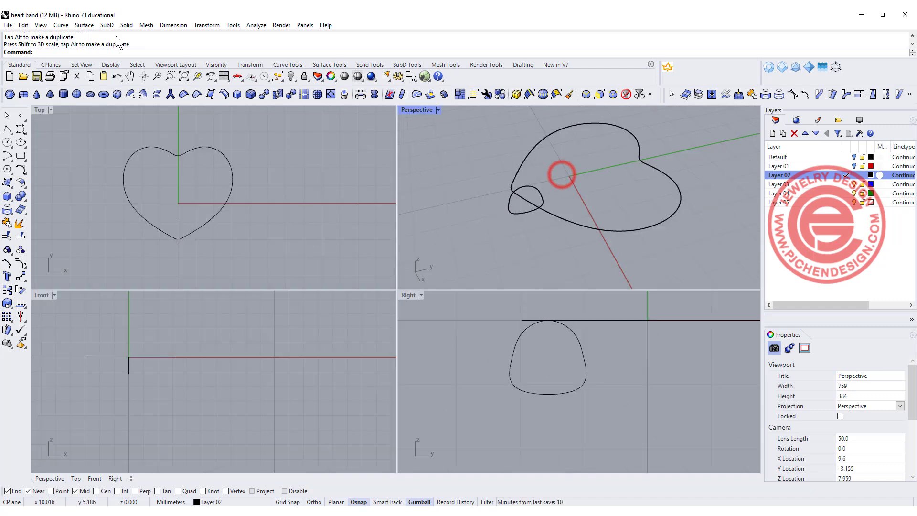
left_click(111, 26)
mouse_move(84, 25)
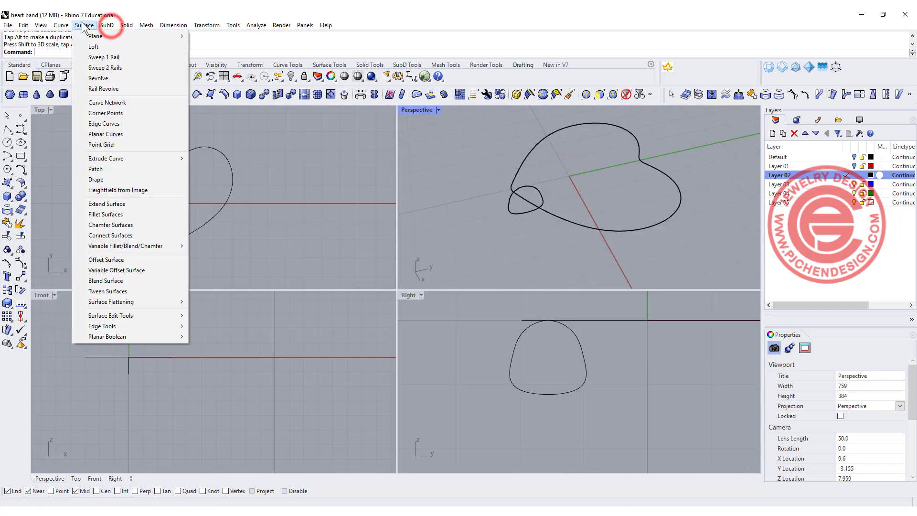
left_click(104, 56)
left_click(557, 214)
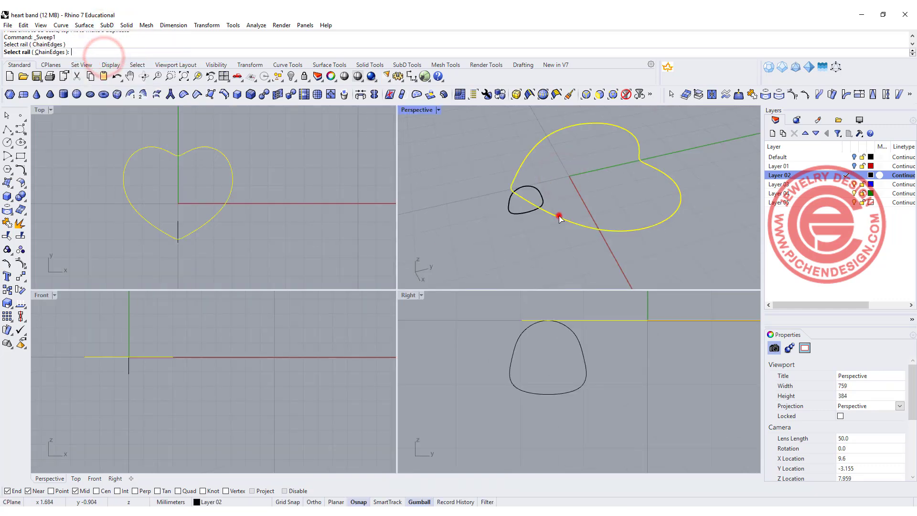
left_click(521, 215)
key("Return")
key("Return")
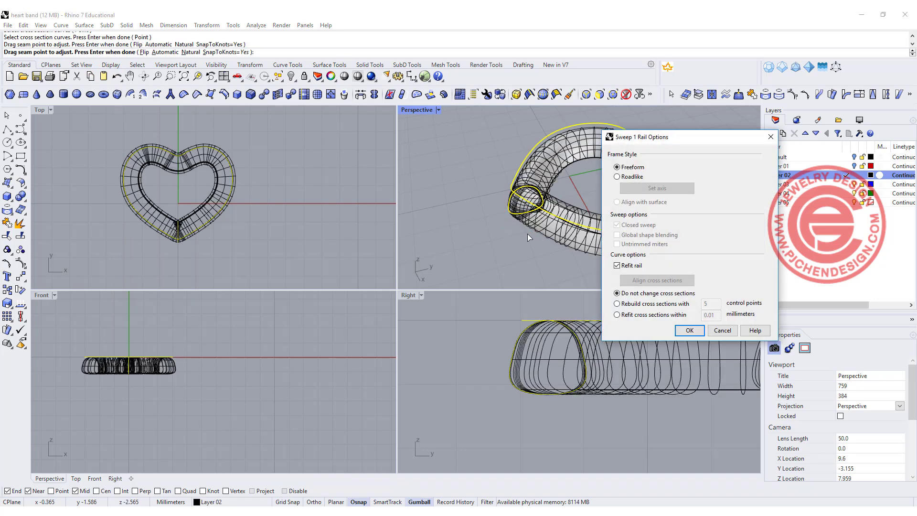
key("Return")
Step: Inspect the one-rail sweep around the heart's lower tip and delete the swept surface
scroll(668, 171, "up", 5)
scroll(581, 215, "down", 5)
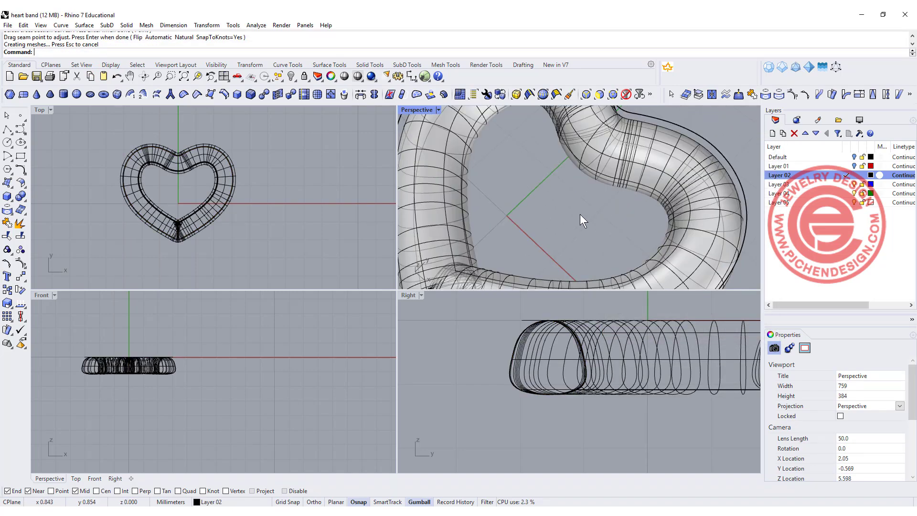
scroll(526, 212, "up", 8)
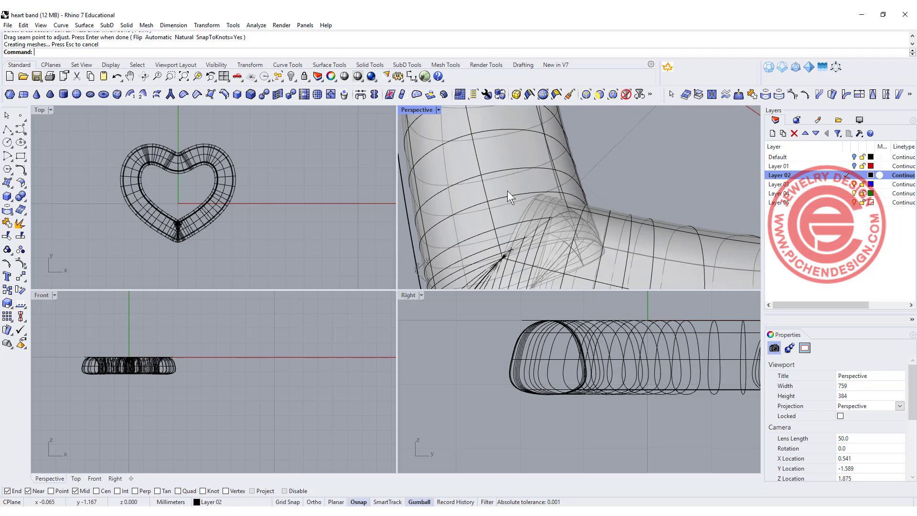
right_click_drag(508, 191, 555, 202)
left_click(572, 207)
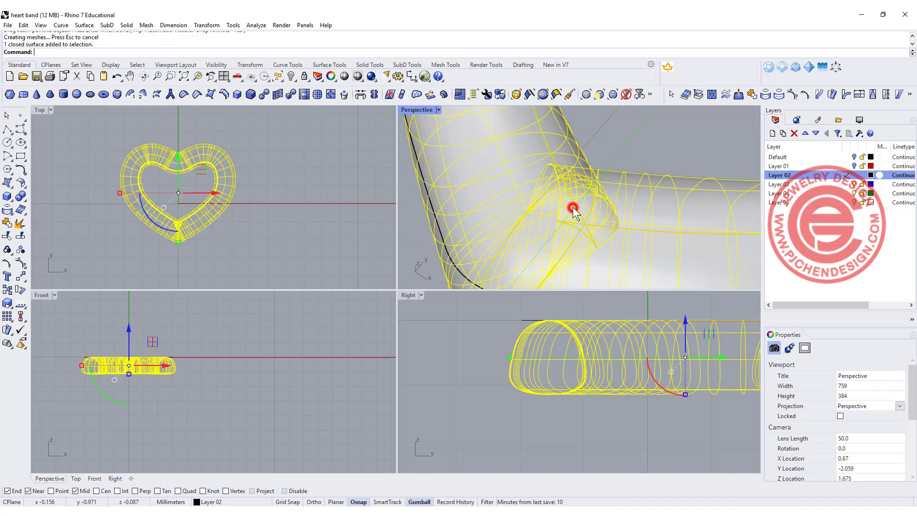
left_click(641, 146)
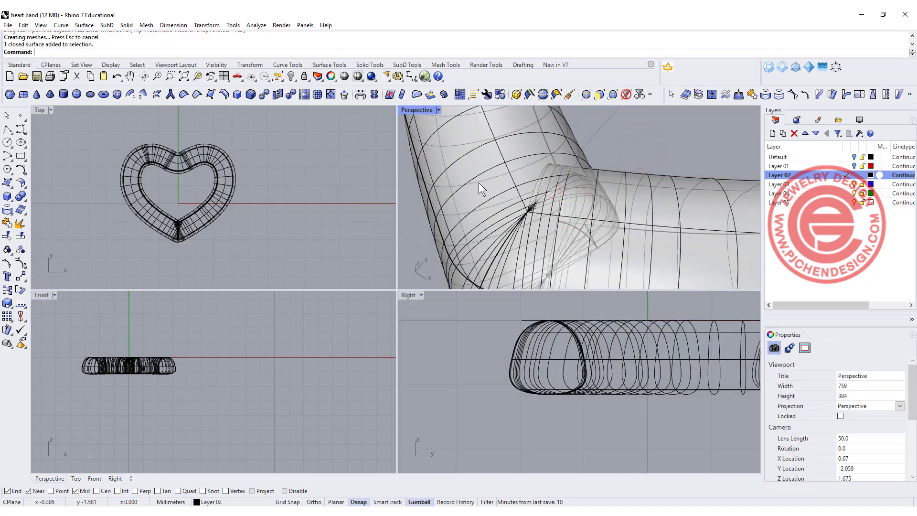
left_click(233, 207)
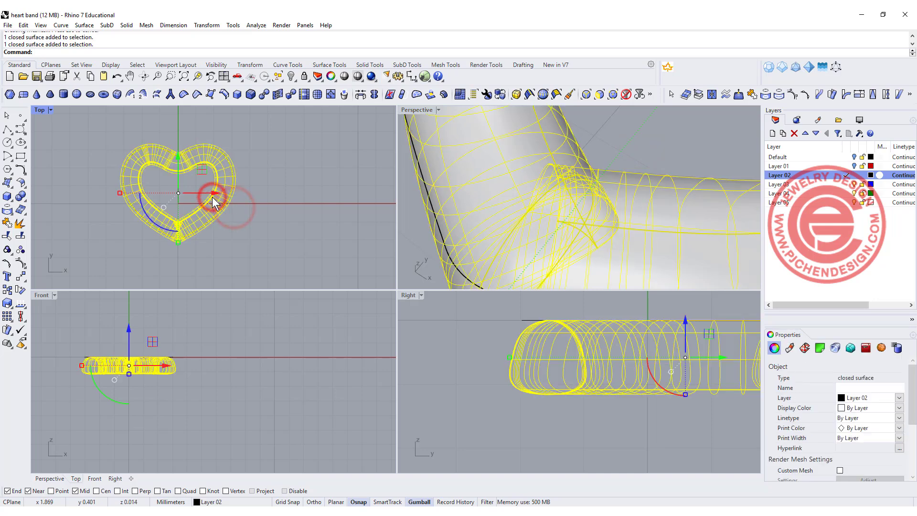
key("Delete")
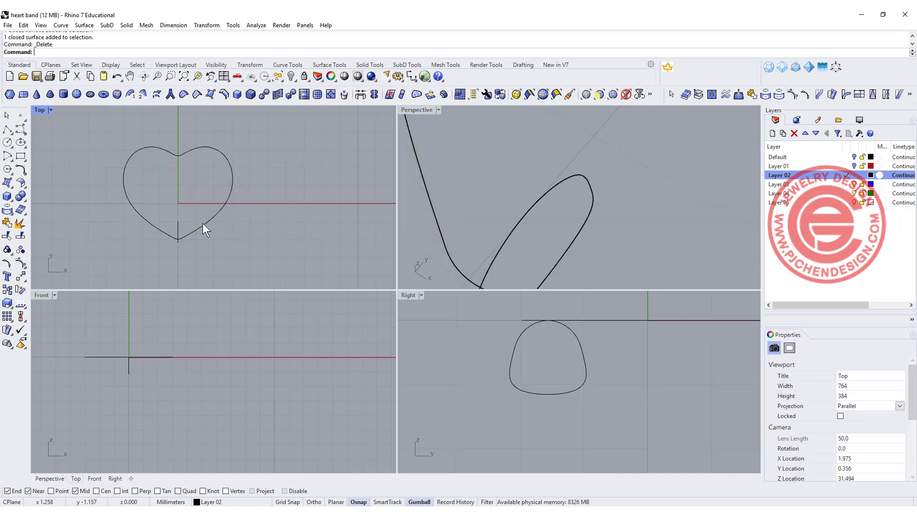
Step: Offset the heart curve inward by 0.8 mm
left_click(203, 223)
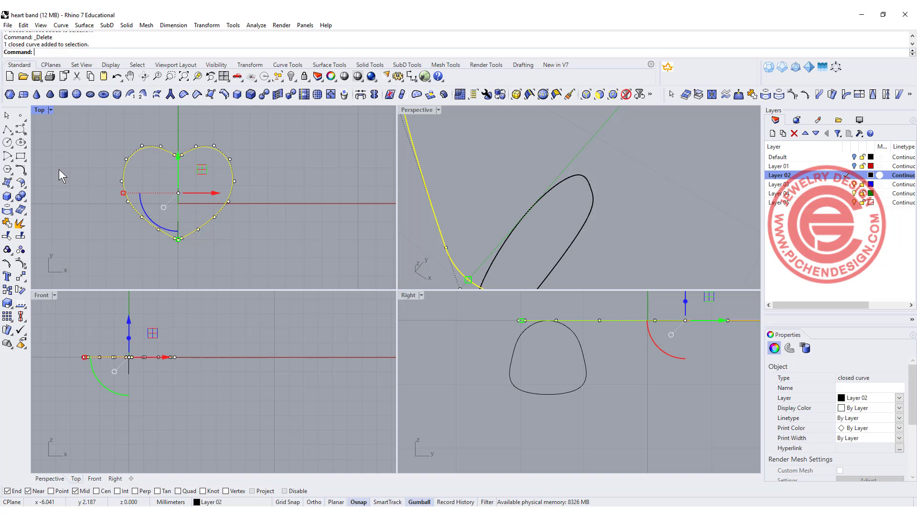
left_click(22, 171)
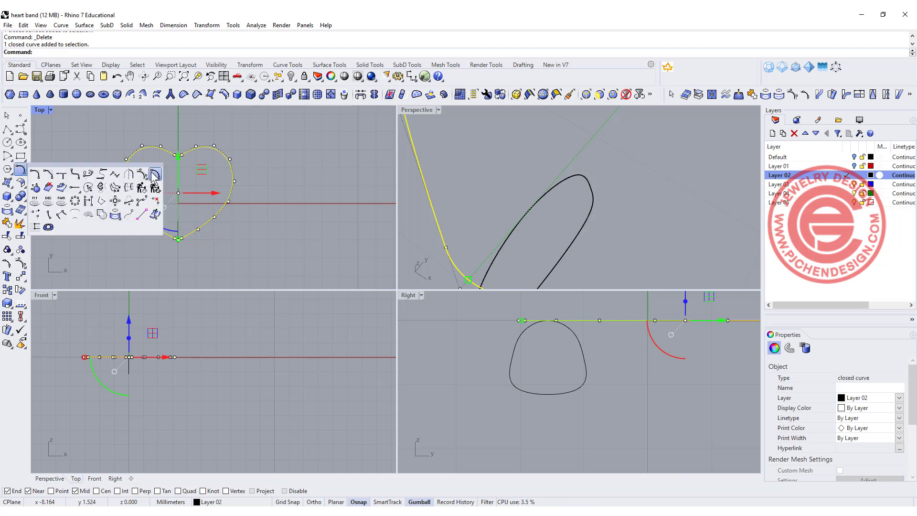
left_click(153, 173)
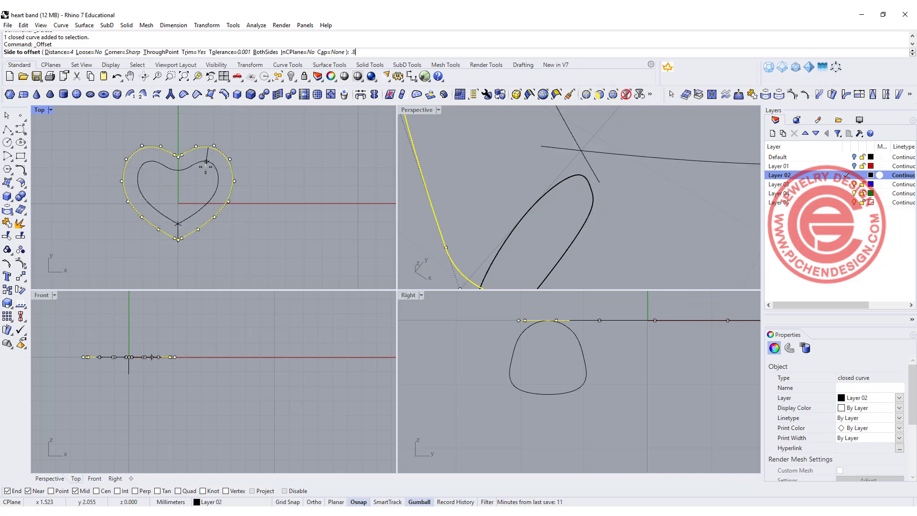
type(".8")
key("Return")
left_click(206, 163)
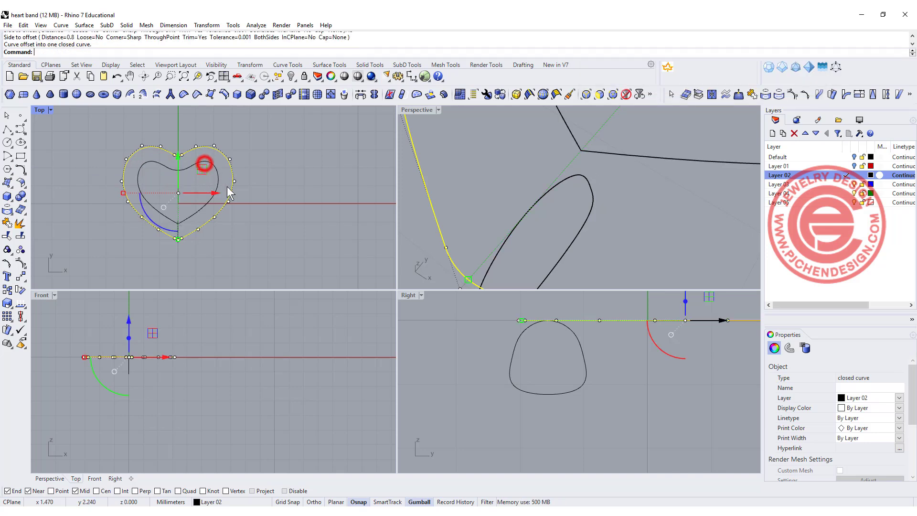
Step: Move the profile horizontally in the Right view to centre it between the lower tips of the outer and inner hearts
left_click(298, 206)
right_click_drag(478, 192, 520, 215)
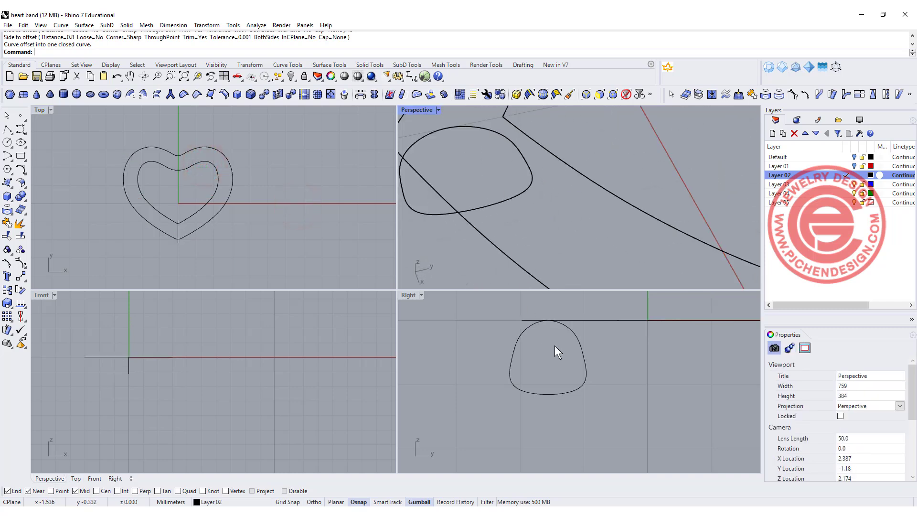
left_click(584, 351)
mouse_move(597, 351)
right_mouse_down()
mouse_move(627, 359)
mouse_move(607, 356)
right_mouse_up()
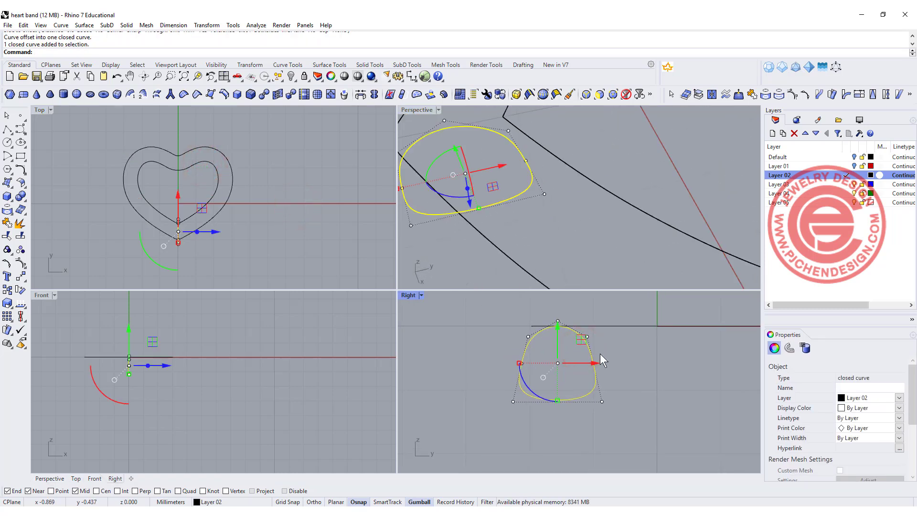
left_click(597, 362)
left_click_drag(599, 365, 592, 347)
Step: Fillet the sharp lower tip of the inner heart curve with a 0.4 mm radius
double_click(405, 110)
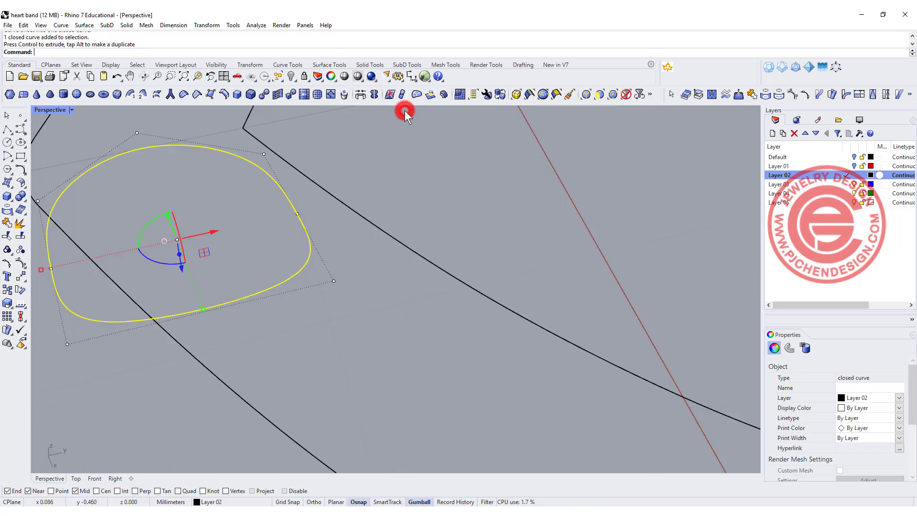
scroll(363, 218, "down", 4)
left_click(388, 236)
right_click_drag(360, 237, 339, 246)
scroll(300, 211, "up", 5)
right_click_drag(299, 211, 325, 270)
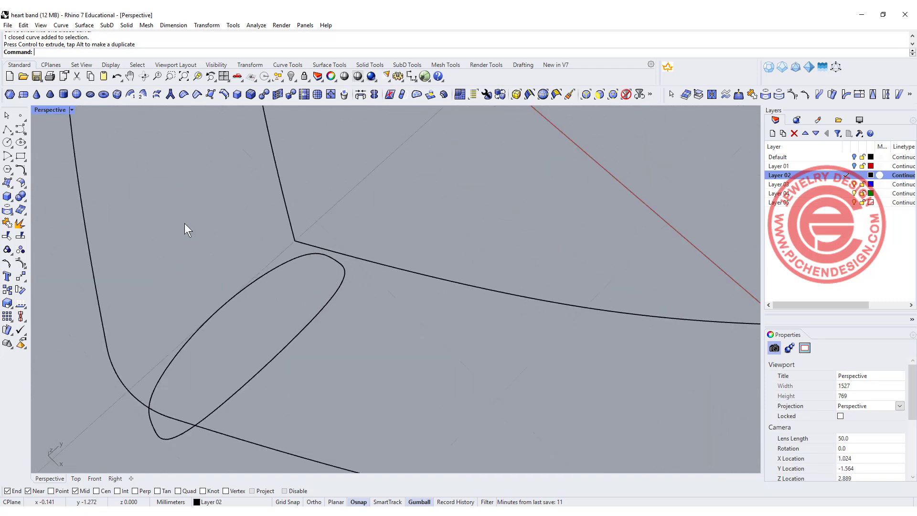
left_click(20, 169)
left_click(289, 219)
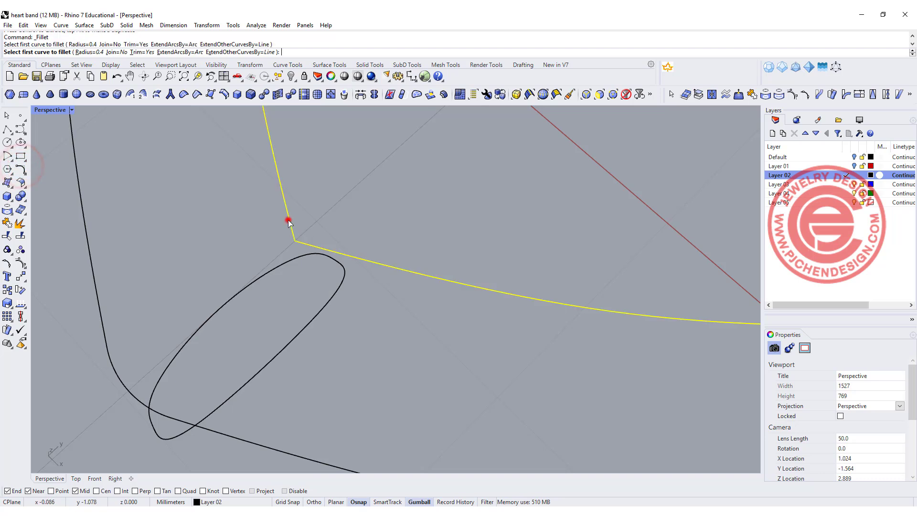
left_click(304, 243)
Step: Try a two-rail sweep of the profile along the outer and inner heart curves, and undo it
scroll(334, 235, "down", 5)
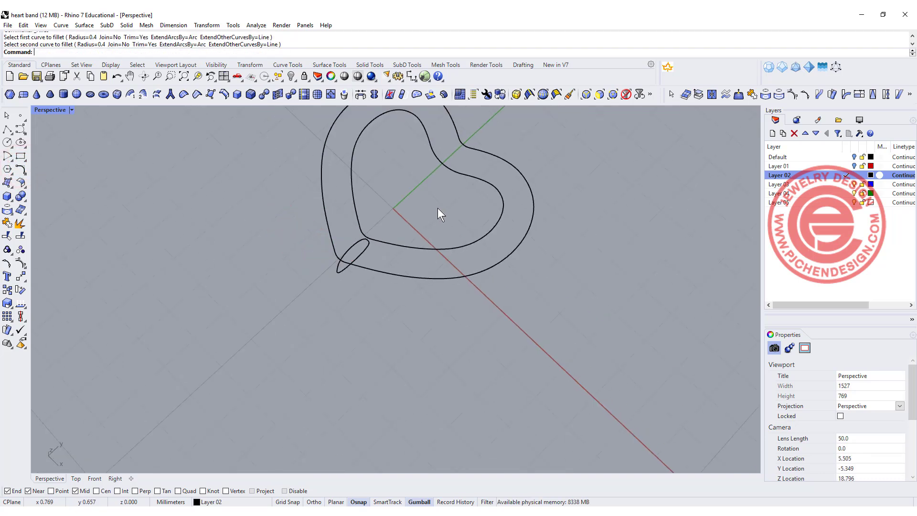
right_click_drag(432, 196, 370, 210)
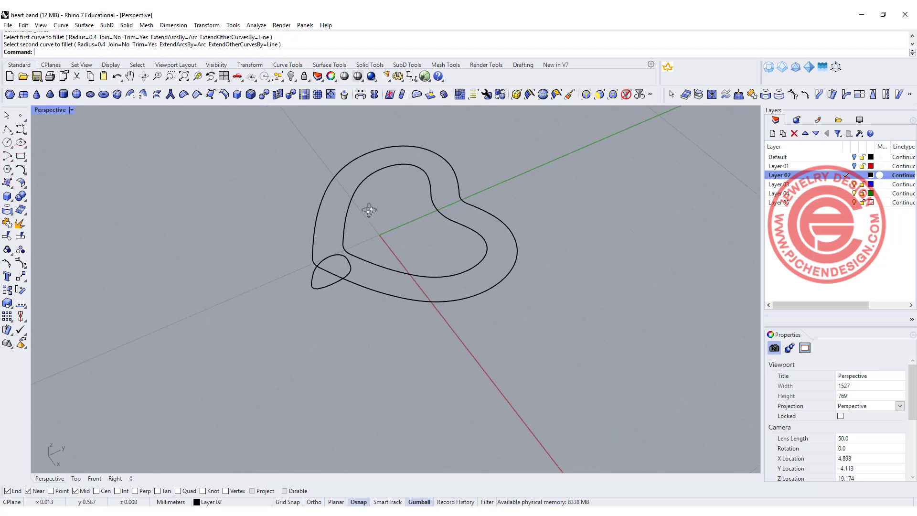
left_click(390, 228)
left_click(84, 25)
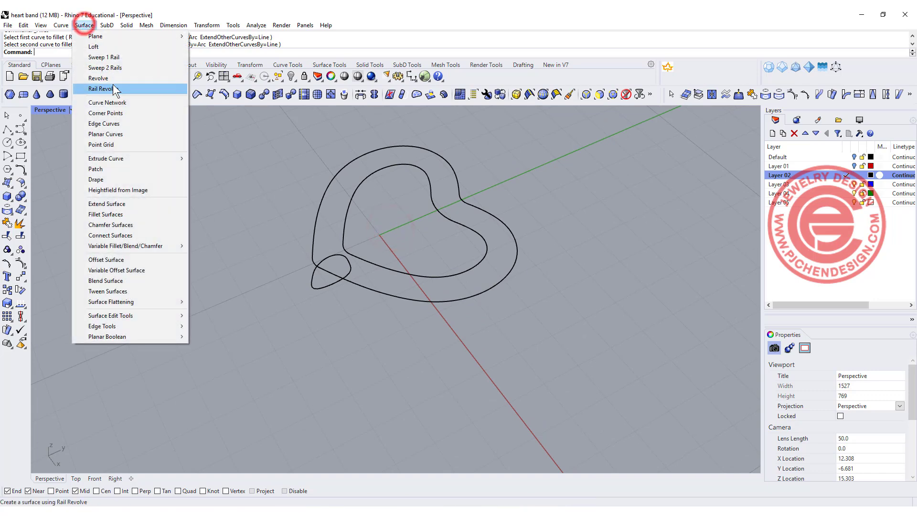
left_click(117, 68)
left_click(350, 279)
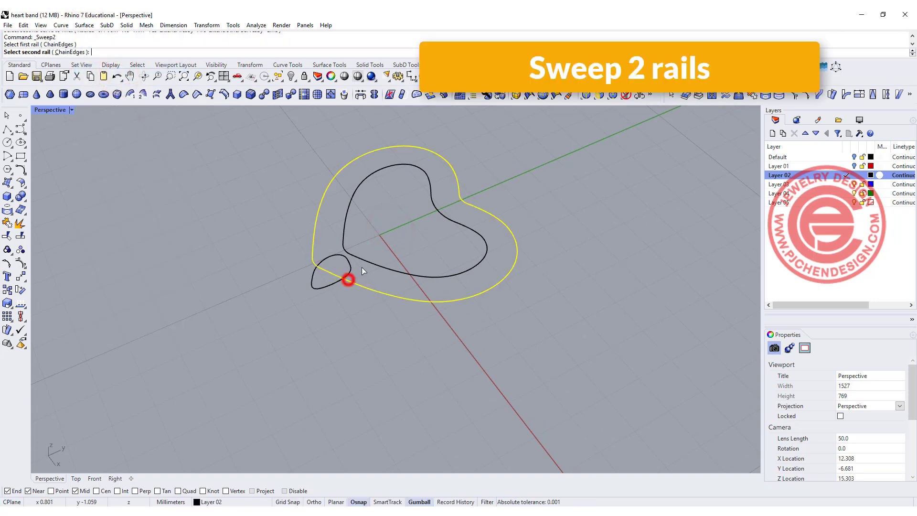
left_click(364, 261)
left_click(322, 285)
key("Return")
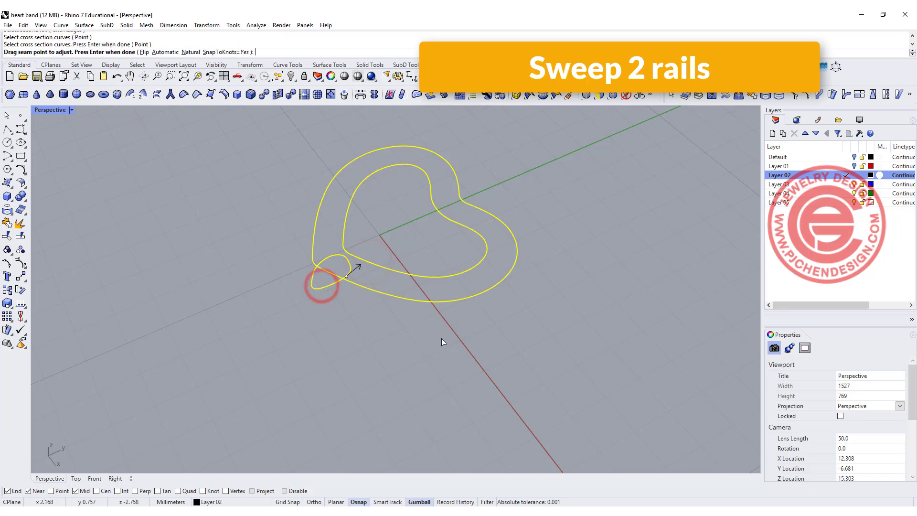
key("Return")
key("Return")
right_click_drag(320, 240, 399, 253)
key("ctrl+z")
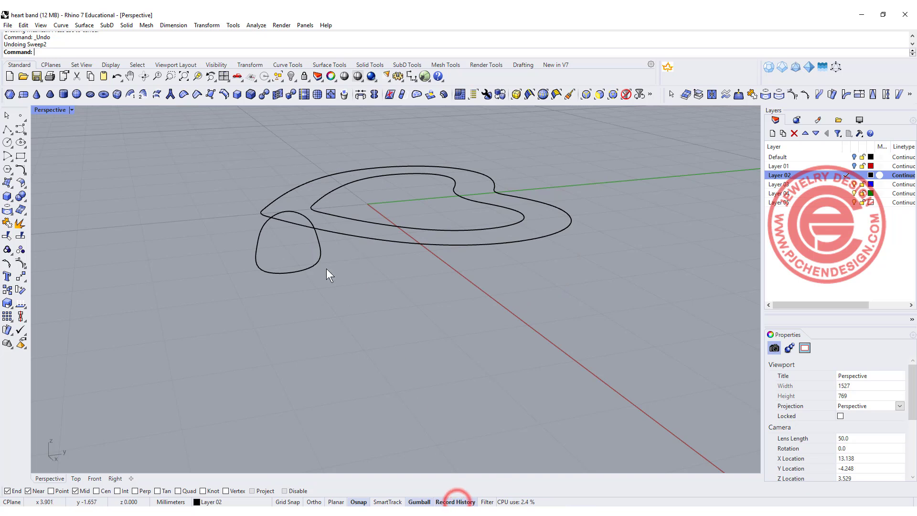
Step: Sweep the profile along the outer and inner heart curves as a closed two-rail sweep with Maintain height enabled
key("Return")
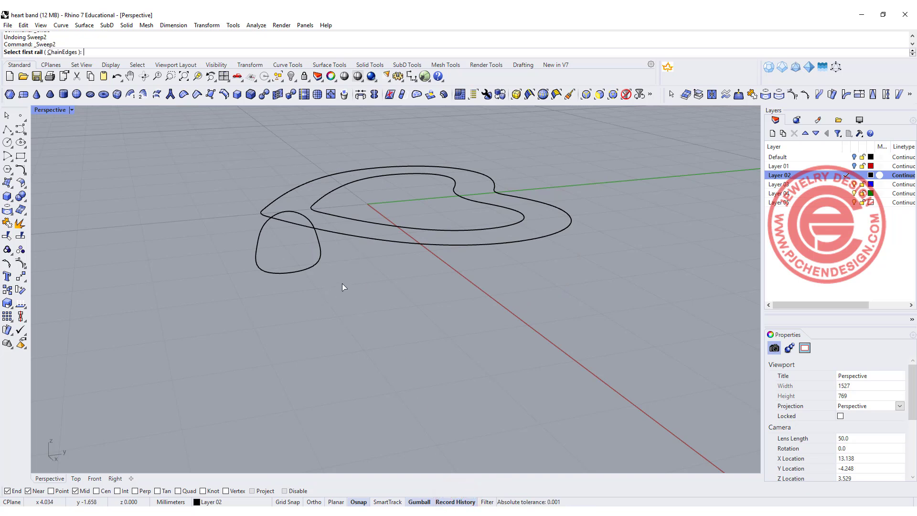
left_click(293, 223)
left_click(325, 216)
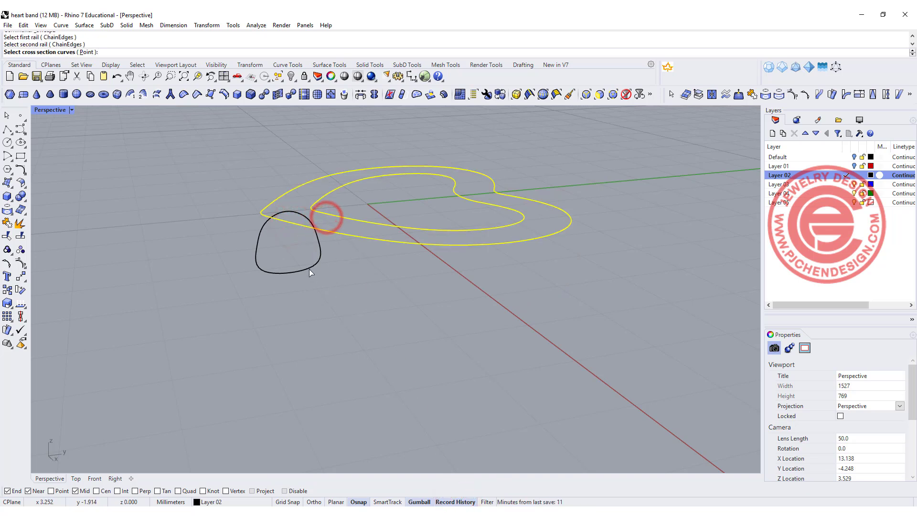
left_click(310, 270)
right_click(459, 321)
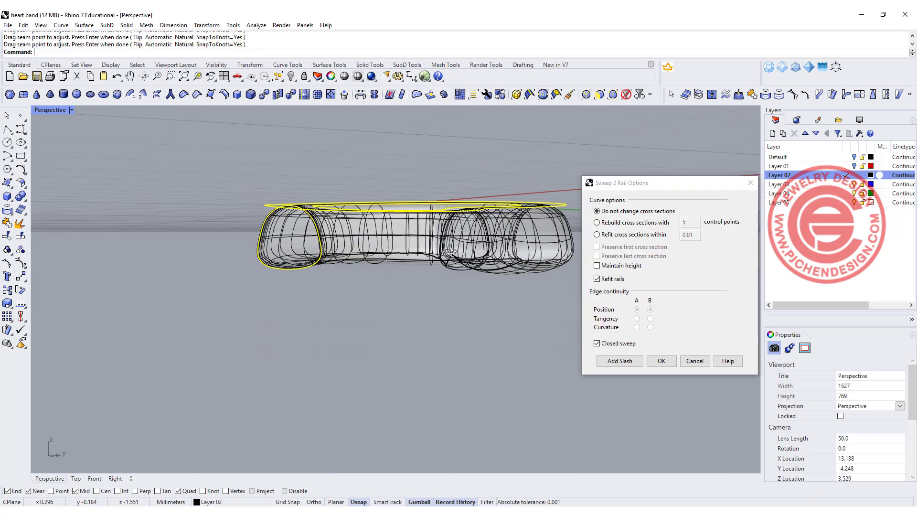
right_click_drag(421, 240, 511, 276)
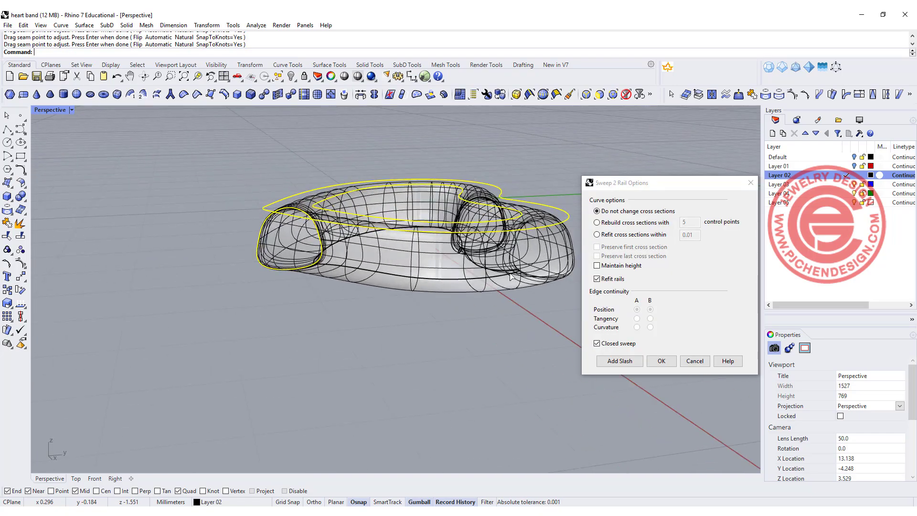
left_click(597, 265)
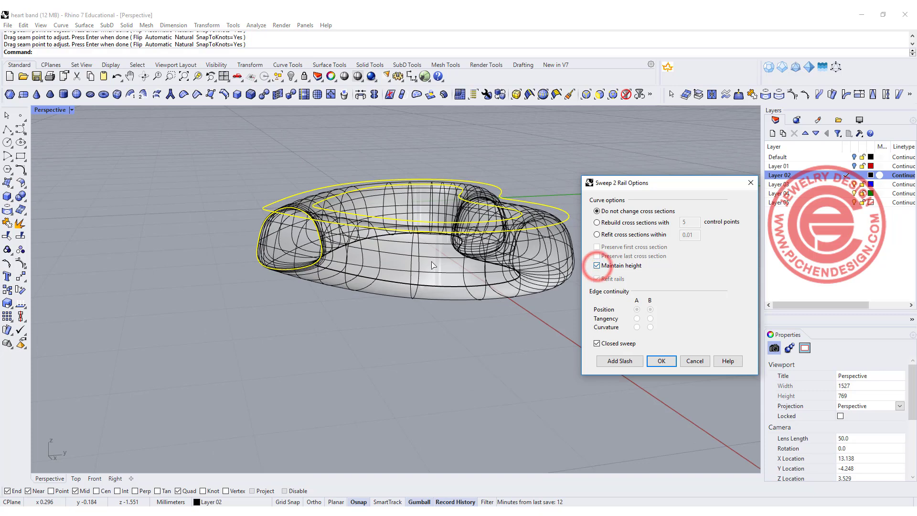
mouse_move(433, 287)
right_mouse_down()
mouse_move(429, 248)
mouse_move(431, 269)
right_mouse_up()
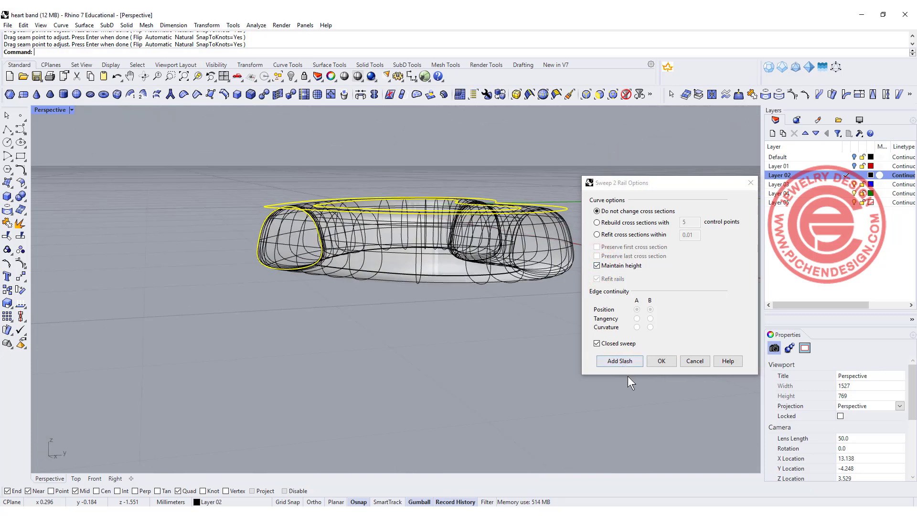
left_click(663, 361)
Step: Select the profile curve at the heart's lower tip and scale it slightly wider so the history-linked band updates
left_click(298, 266)
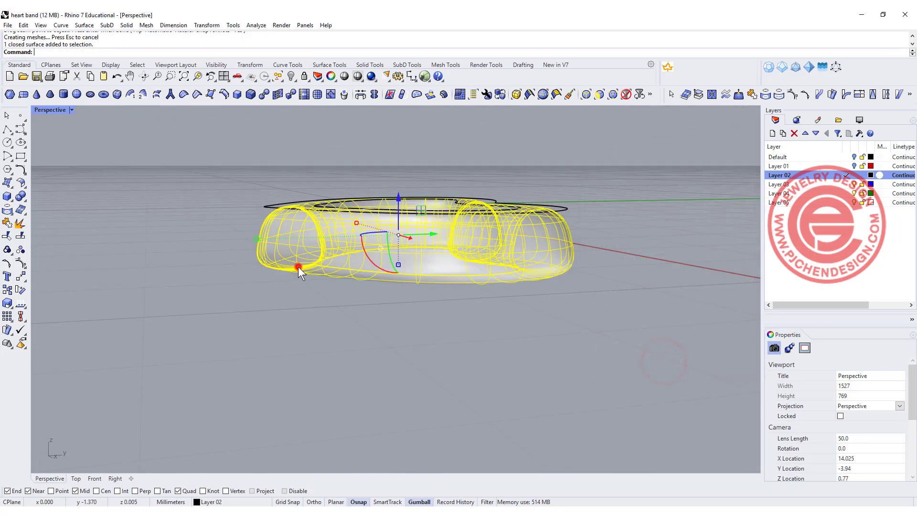
left_click(270, 265)
left_click(211, 263)
mouse_move(248, 203)
right_mouse_down()
mouse_move(374, 333)
mouse_move(237, 203)
right_mouse_up()
left_click(261, 236)
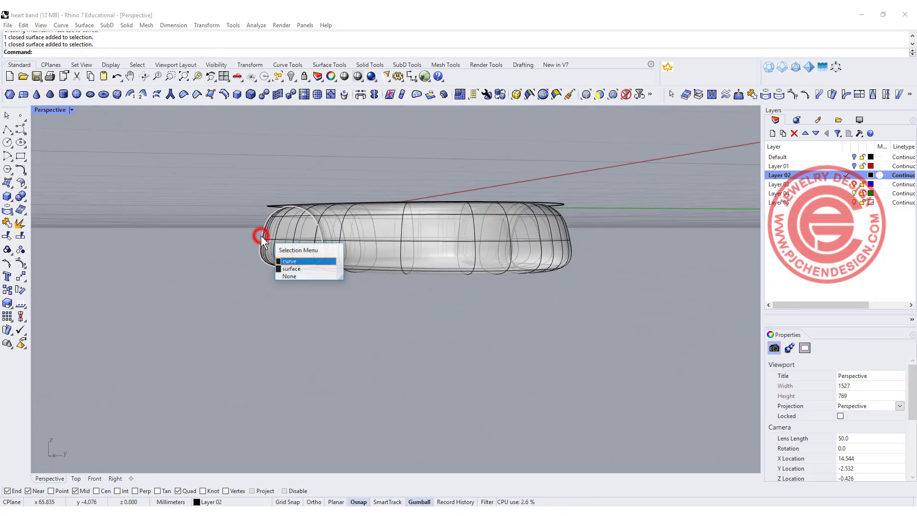
left_click(279, 261)
left_click(260, 236)
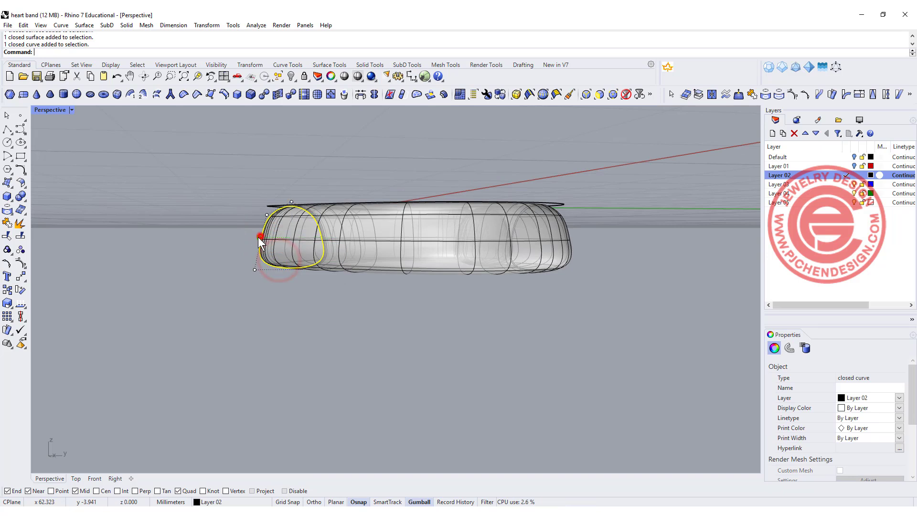
left_click_drag(258, 237, 255, 244)
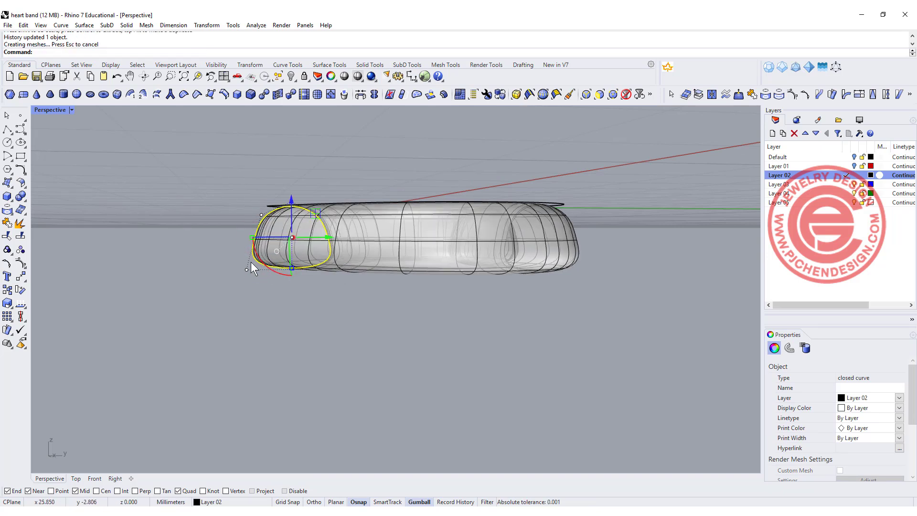
Step: Spread the two lower control points of the profile curve farther apart to widen the band's base
left_click_drag(214, 266, 452, 321)
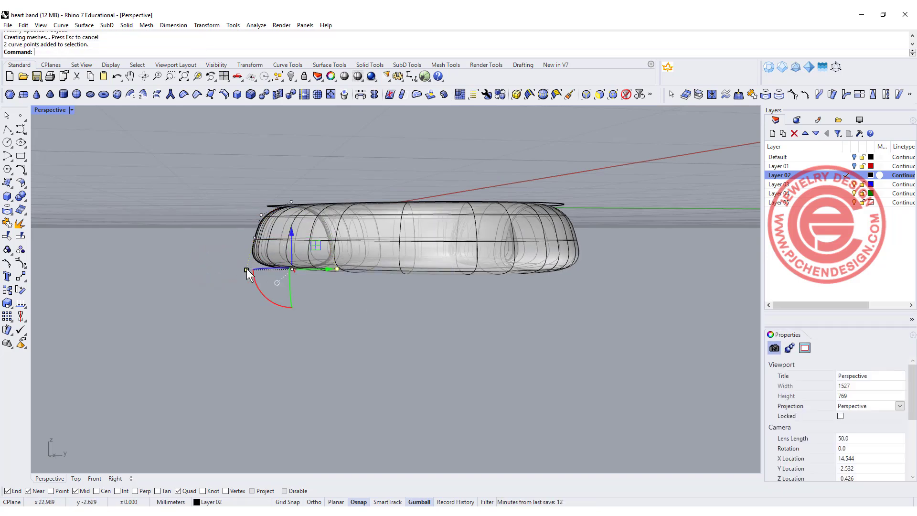
left_click_drag(247, 271, 237, 273)
right_click_drag(457, 335, 594, 325)
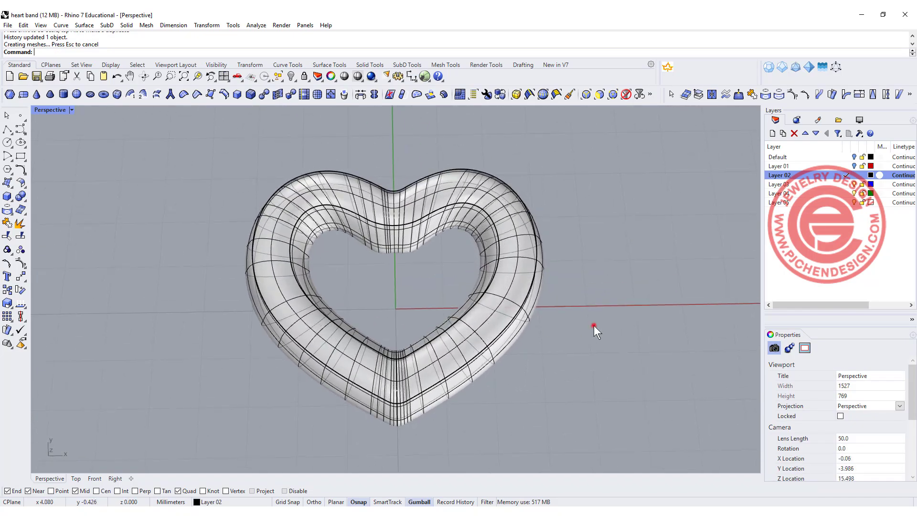
Step: Scale the heart surface taller in the Right view and accept breaking its history
scroll(594, 325, "down", 5)
double_click(42, 108)
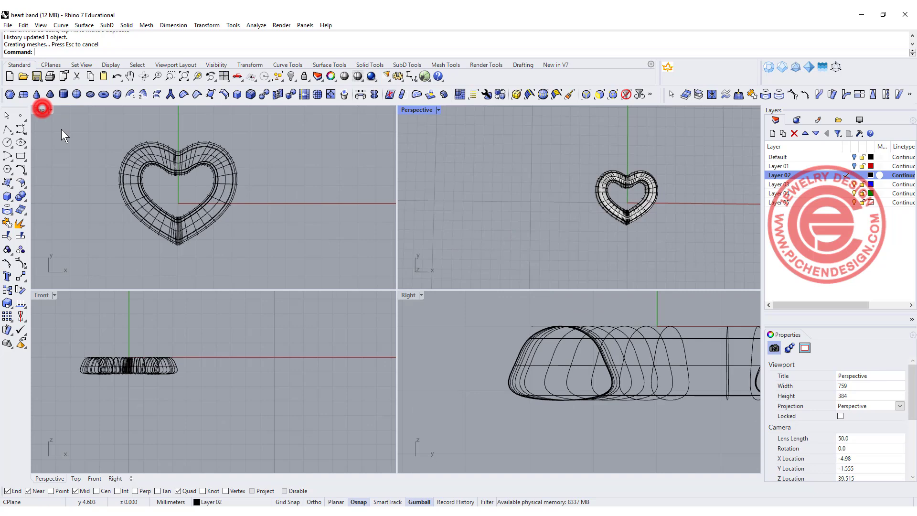
scroll(293, 216, "down", 3)
scroll(683, 375, "down", 4)
left_click(675, 375)
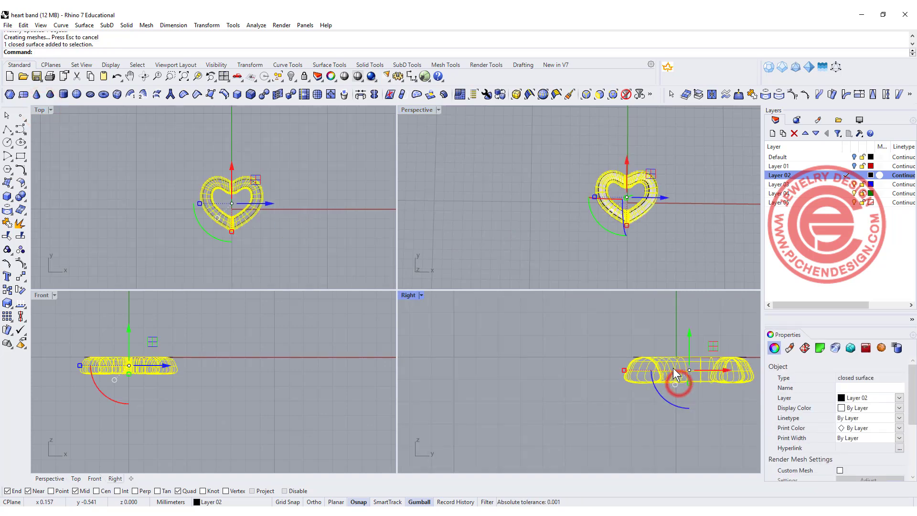
right_click_drag(675, 375, 591, 359)
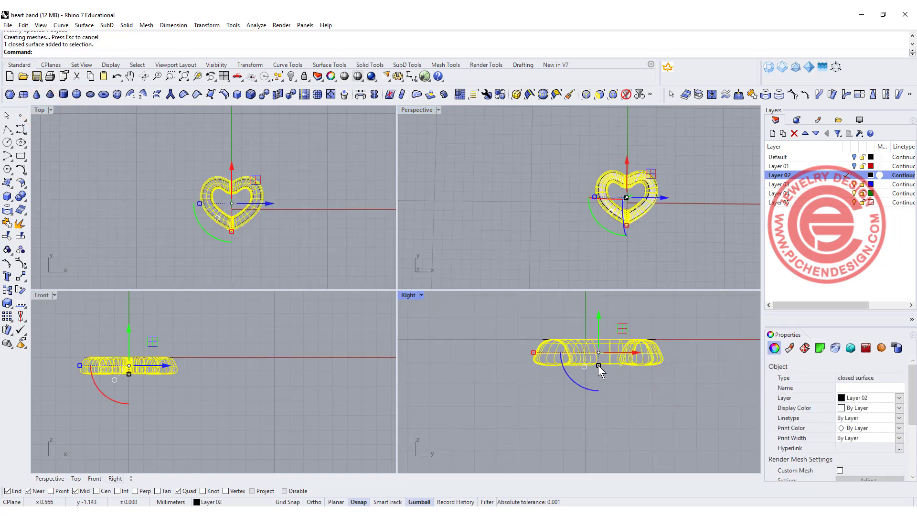
left_click_drag(599, 367, 598, 376)
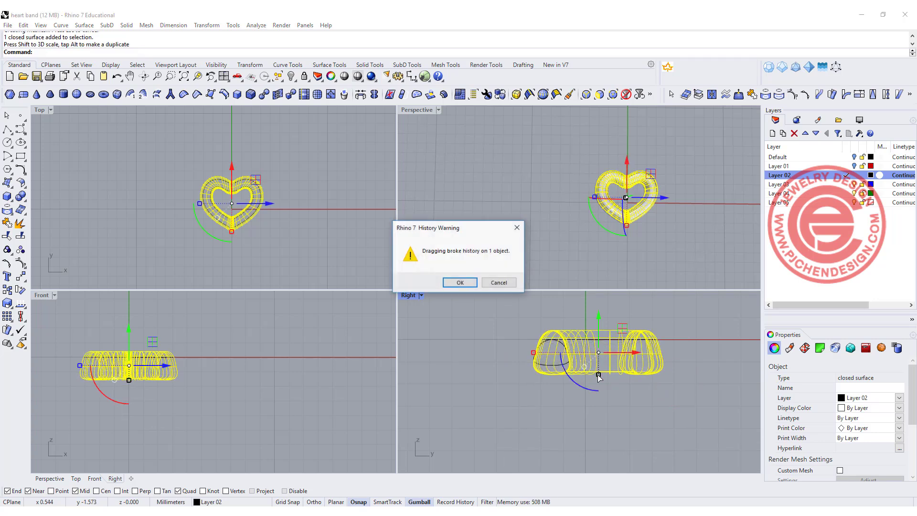
left_click(458, 283)
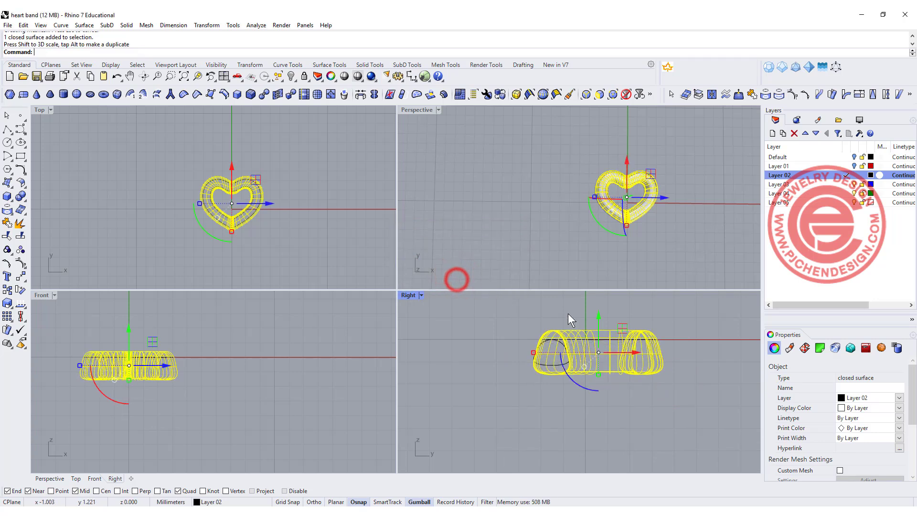
left_click(569, 313)
left_click(608, 329)
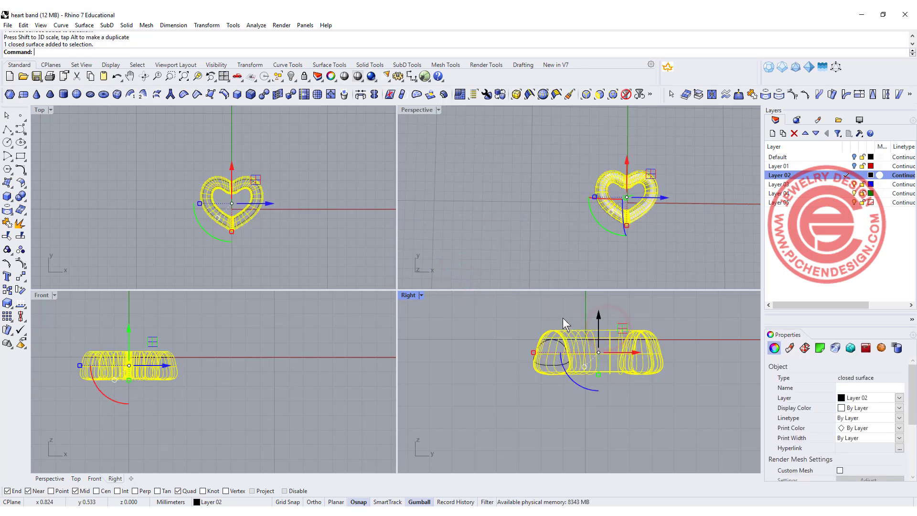
Step: Show the hidden ring circle and enlarge the Front view around the heart
scroll(222, 351, "down", 3)
scroll(226, 351, "down", 1)
scroll(249, 337, "down", 2)
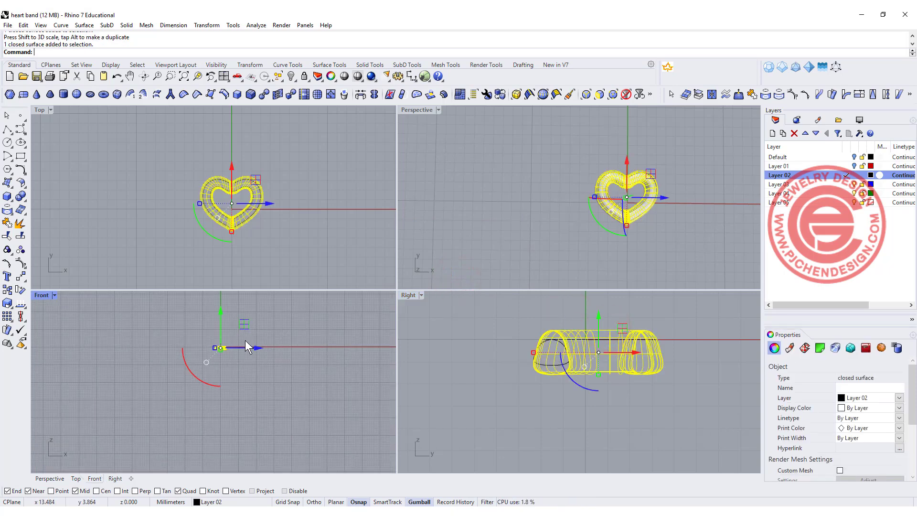
right_click(291, 76)
scroll(237, 346, "up", 2)
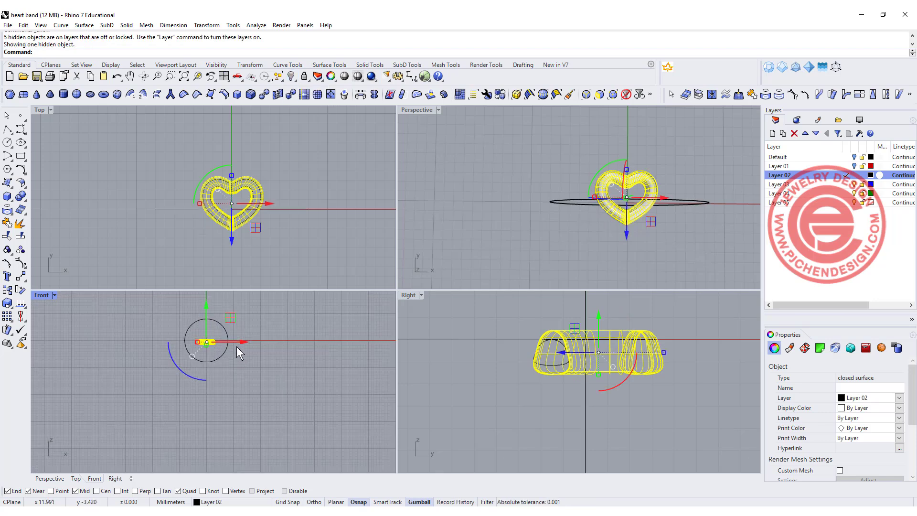
scroll(237, 346, "up", 2)
double_click(38, 294)
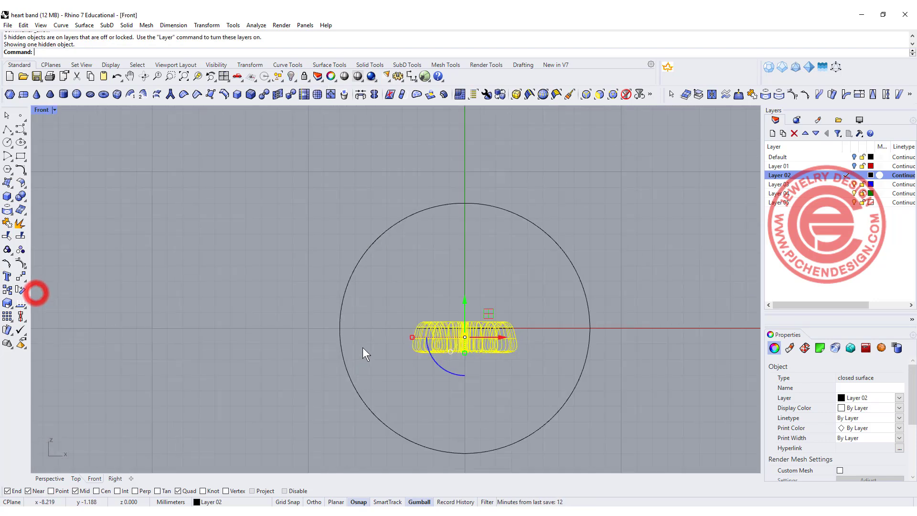
Step: Move the heart up to the top of the ring circle and scale it down uniformly in the Front view
left_click_drag(420, 341, 421, 216)
scroll(395, 246, "up", 3)
left_click_drag(340, 230, 377, 231)
left_click(549, 207)
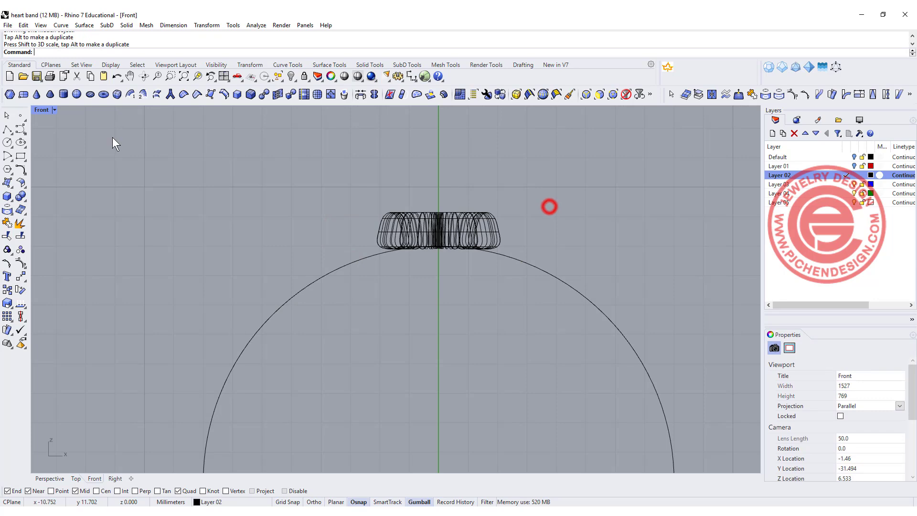
Step: Hide the leftover construction curves and rotate the heart 90 degrees clockwise in the Top view
double_click(42, 109)
left_click(42, 110)
left_click(265, 178)
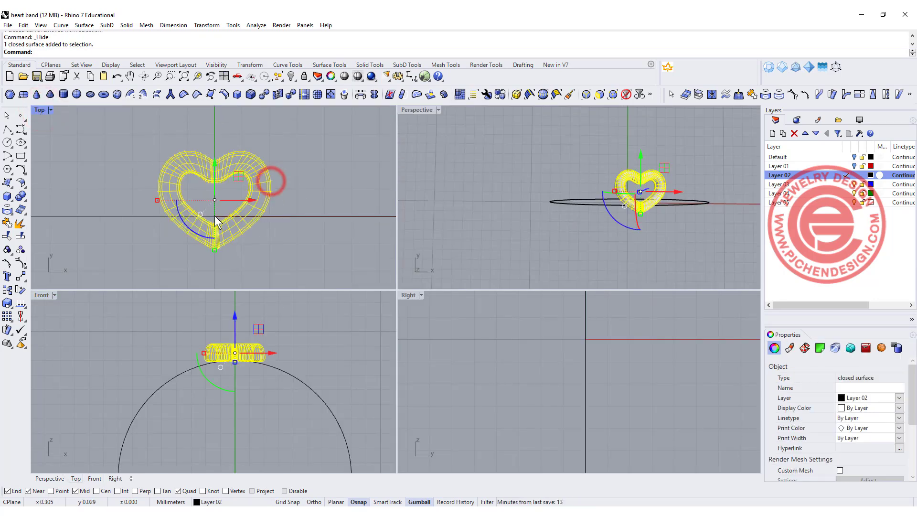
left_click_drag(184, 222, 111, 141)
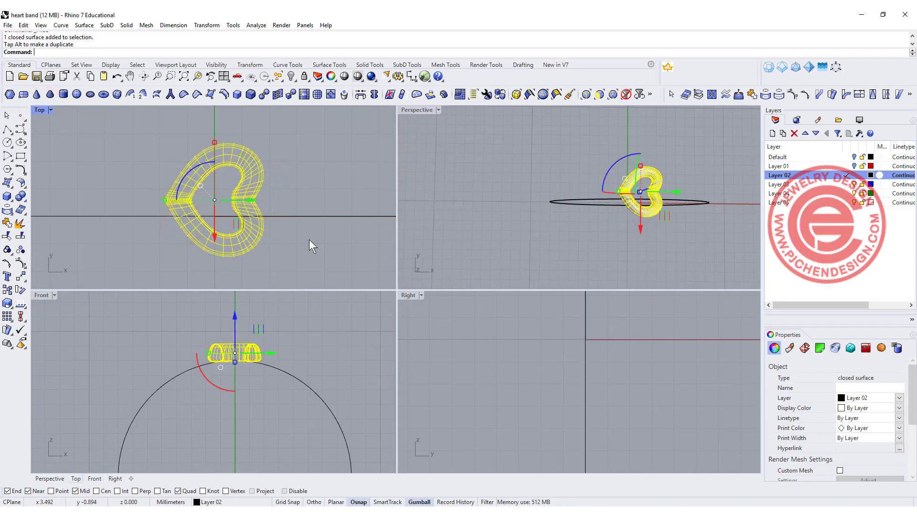
Step: Align the heart's horizontal centre to point 0 in the Top view
left_click(24, 319)
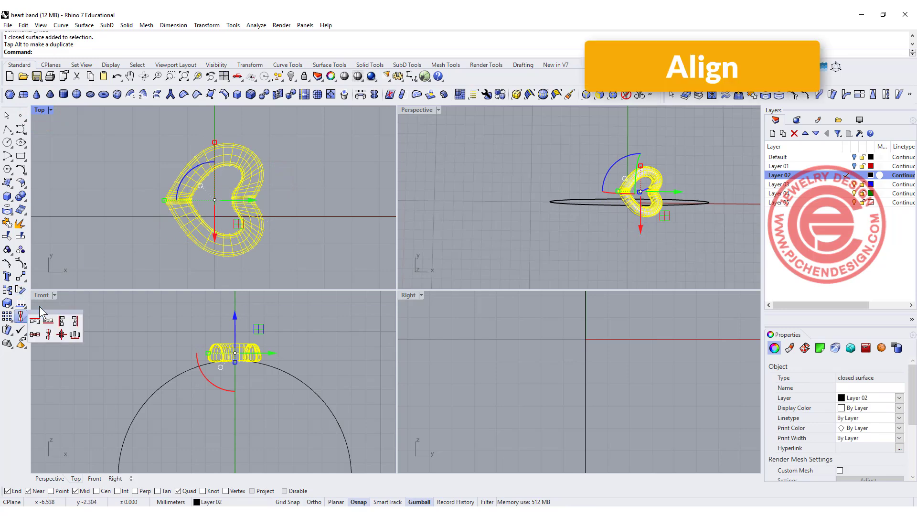
left_click(32, 334)
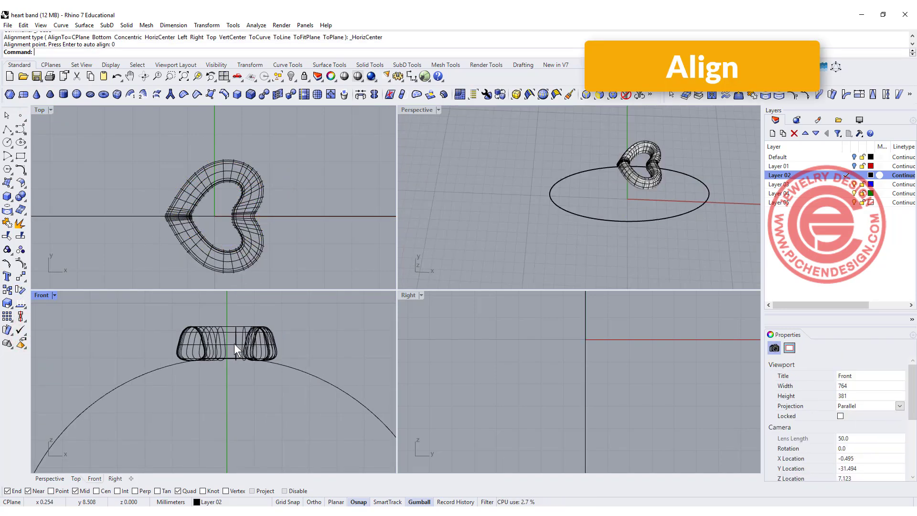
Step: Stretch the heart vertically in the Front view and lower it so its base overlaps the top of the ring circle
scroll(235, 343, "up", 2)
left_click(254, 333)
left_click_drag(223, 365, 223, 370)
left_click_drag(222, 306, 224, 311)
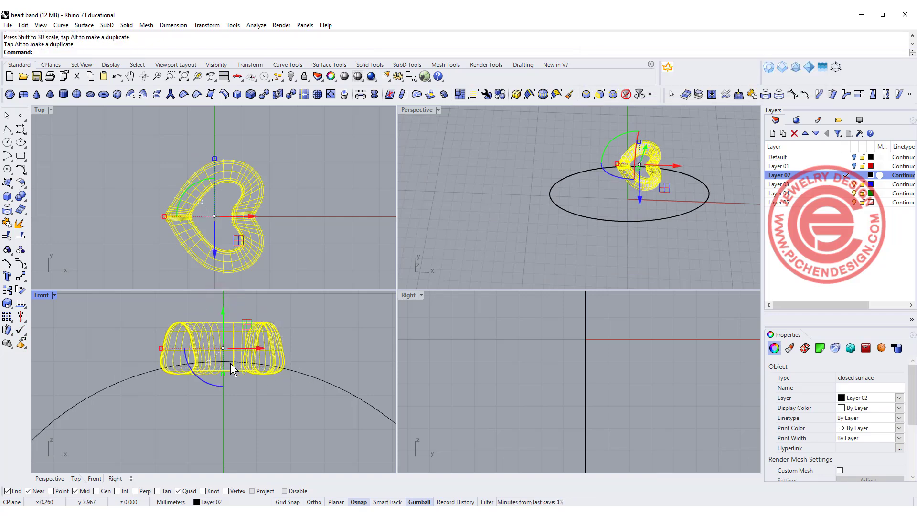
scroll(230, 363, "up", 4)
left_click(334, 168)
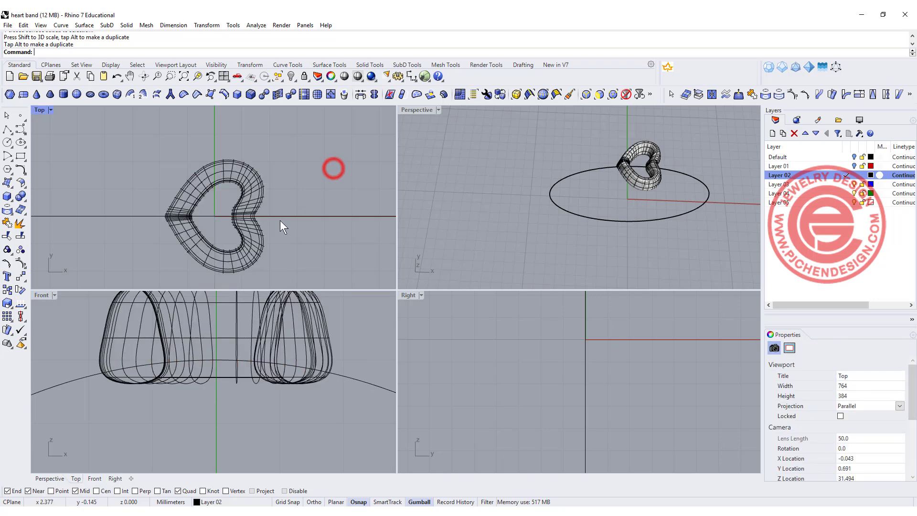
Step: Set up a polar array of the heart around point 0 in the Front view with 12 items over 360 degrees
left_click(251, 240)
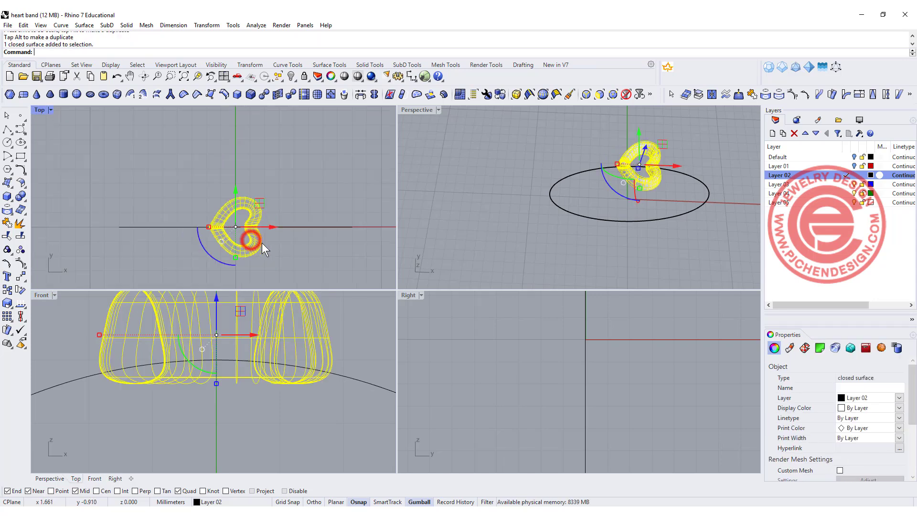
scroll(268, 215, "down", 5)
scroll(241, 379, "down", 15)
right_click_drag(233, 395, 205, 333)
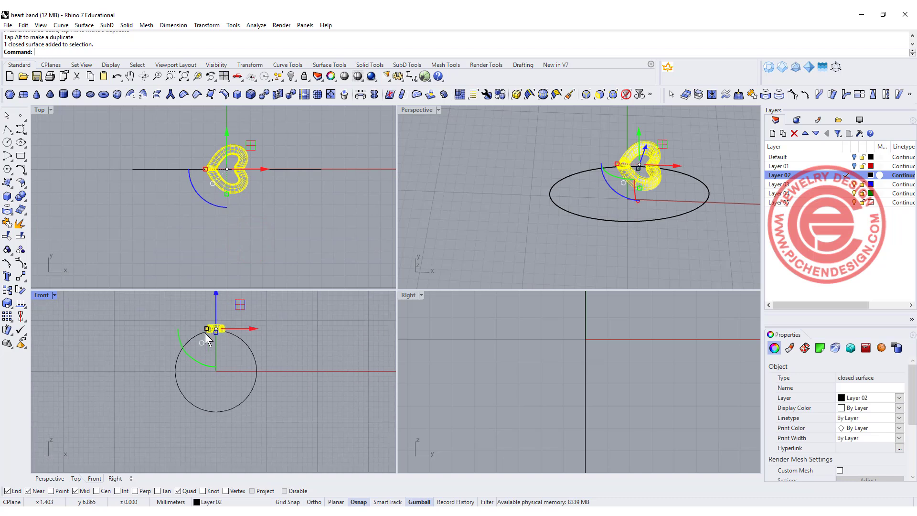
left_click(6, 321)
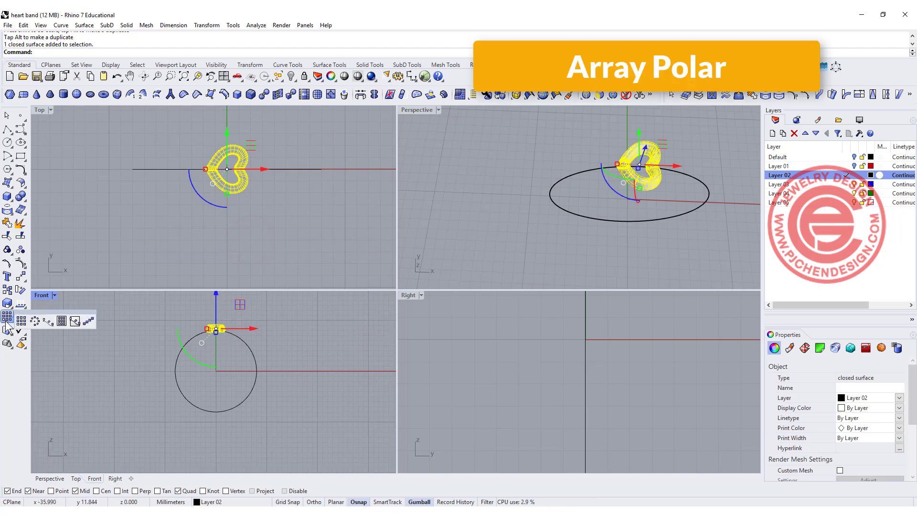
left_click(36, 325)
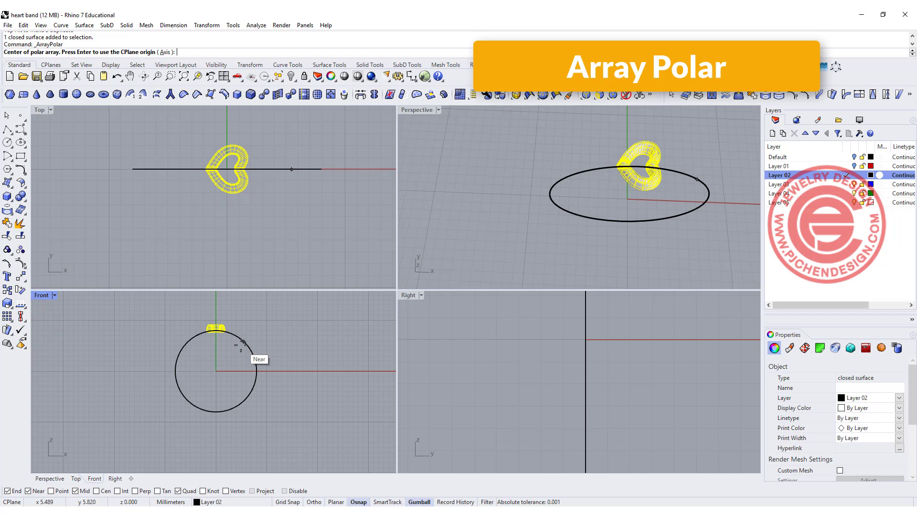
type("12")
key("Return")
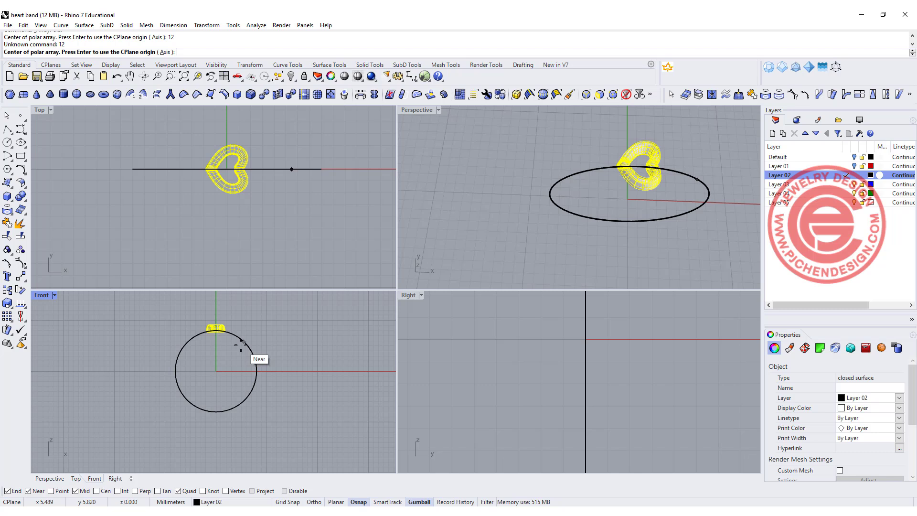
type("0")
key("Return")
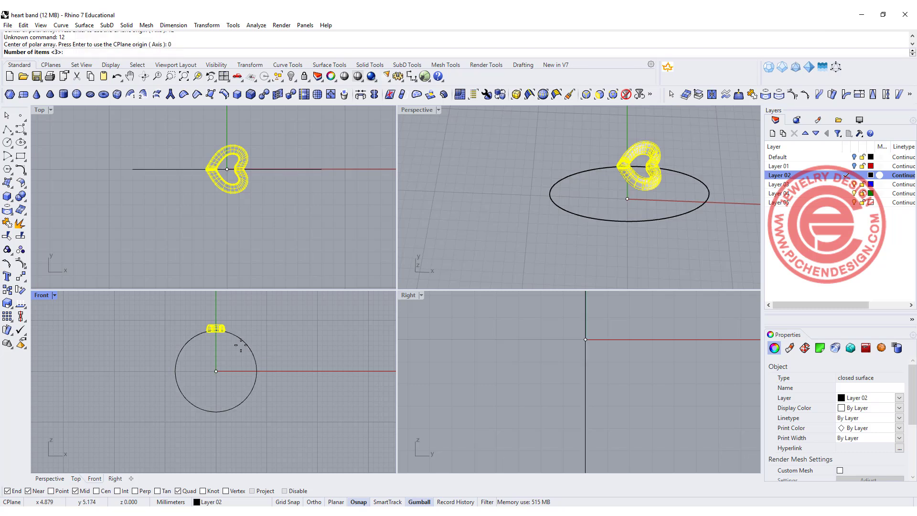
type("12")
key("Return")
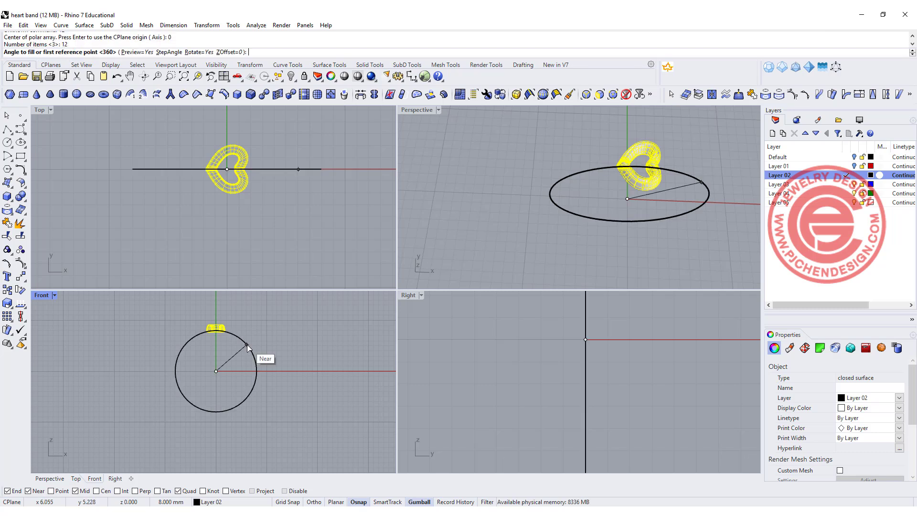
key("Return")
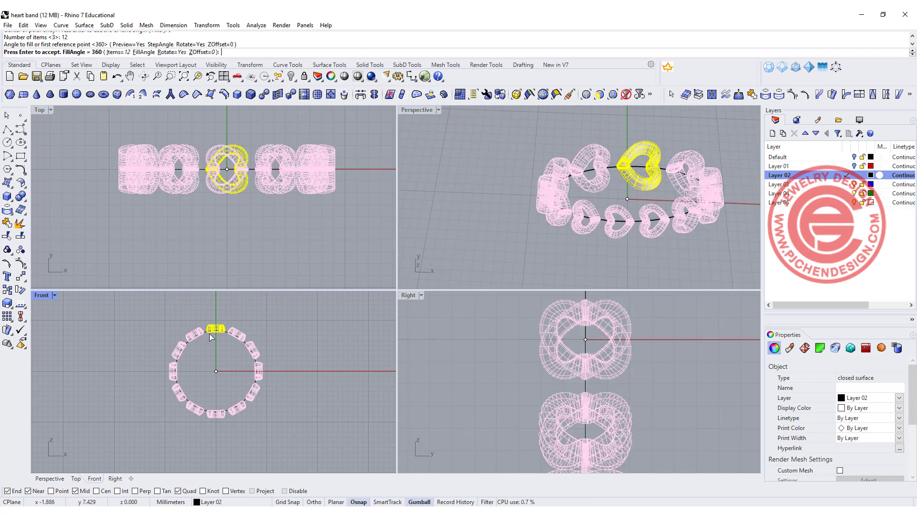
Step: Change the number of items in the polar array to 14 and check the spacing between neighbouring hearts
left_click(117, 52)
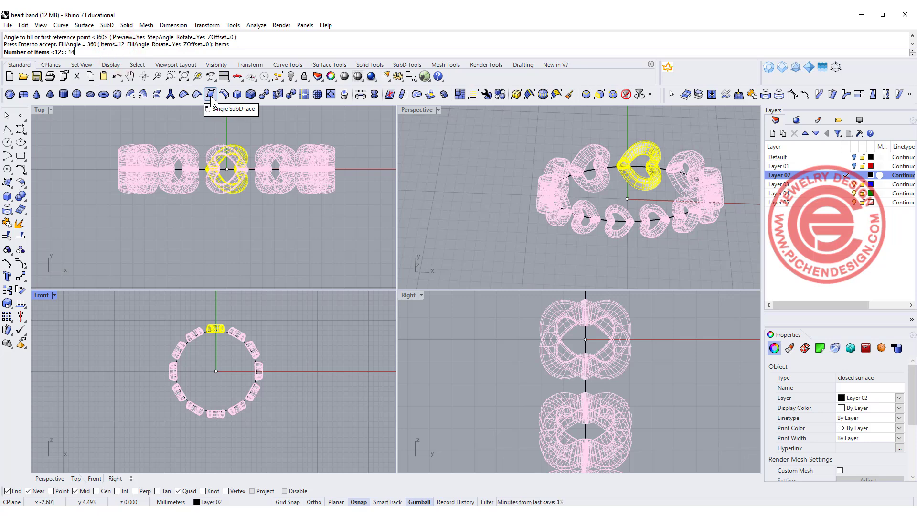
key("Return")
scroll(163, 330, "up", 10)
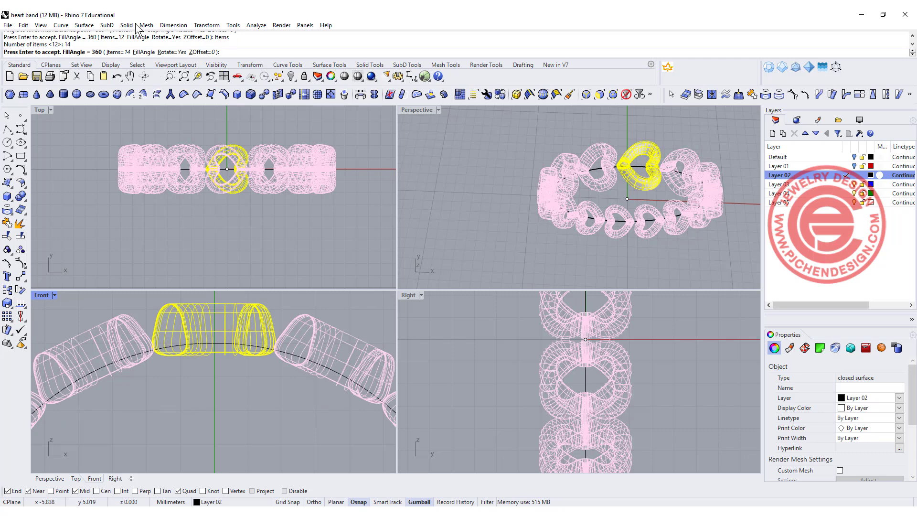
Step: Raise the polar array to 16 items, check how neighbouring hearts overlap, and accept the array
left_click(122, 52)
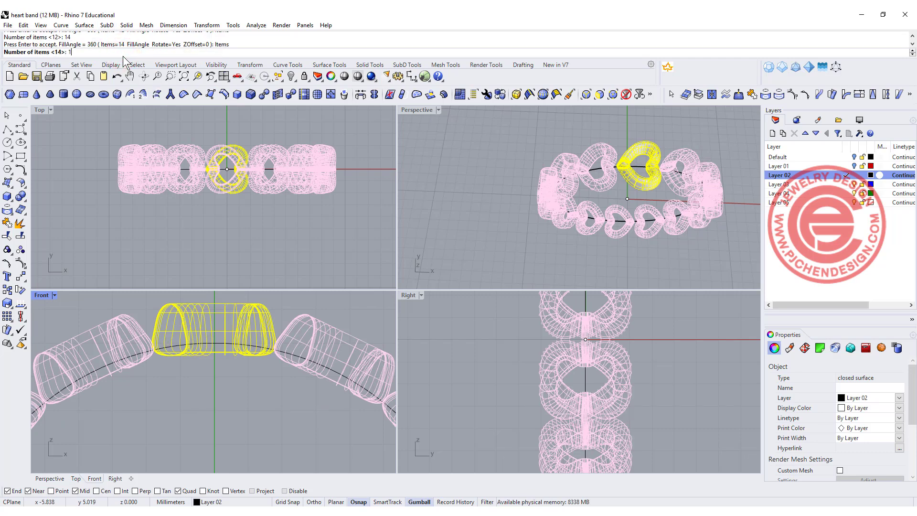
type("16")
key("Return")
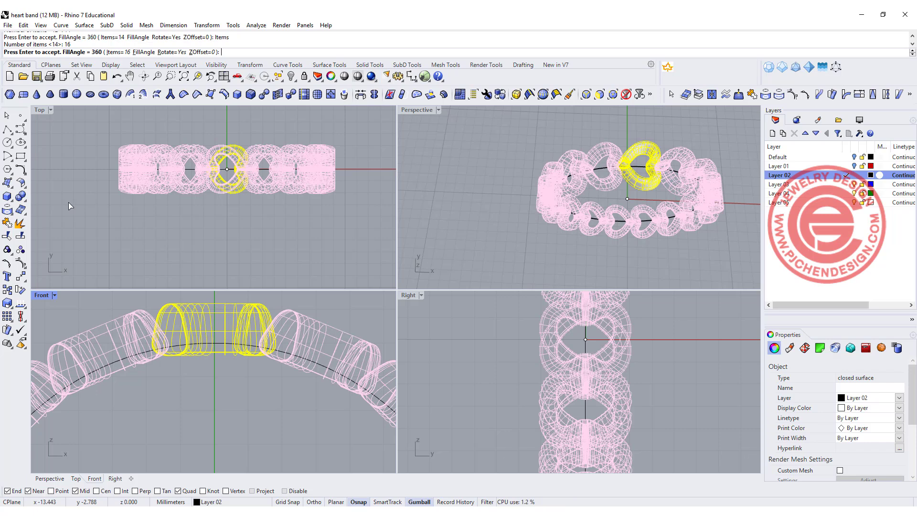
scroll(164, 360, "up", 2)
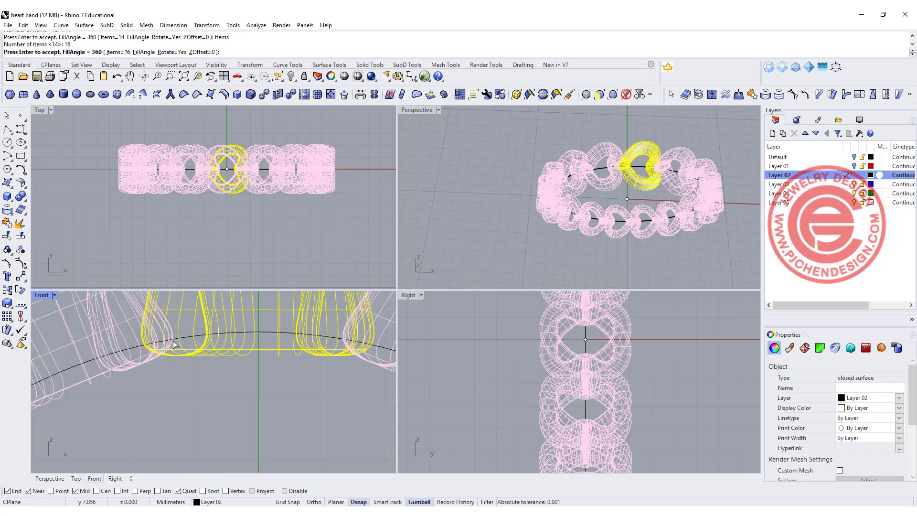
scroll(164, 344, "up", 2)
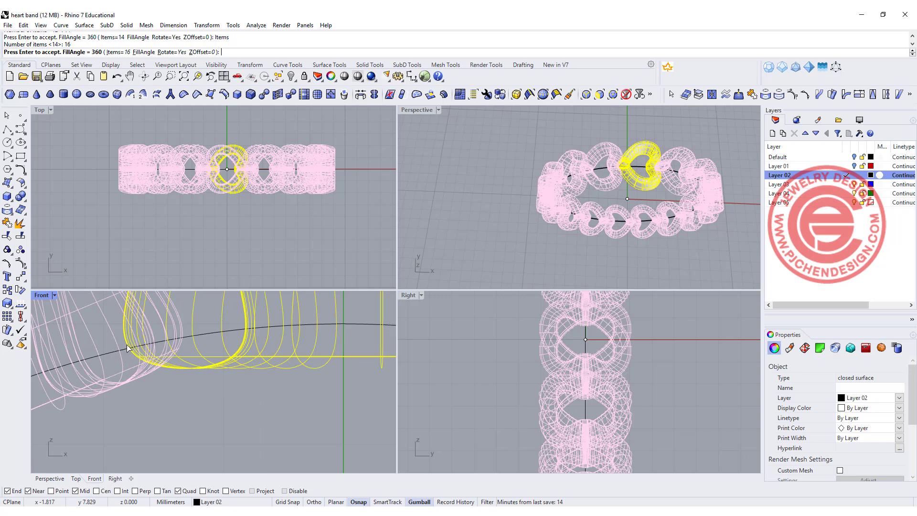
scroll(209, 347, "down", 5)
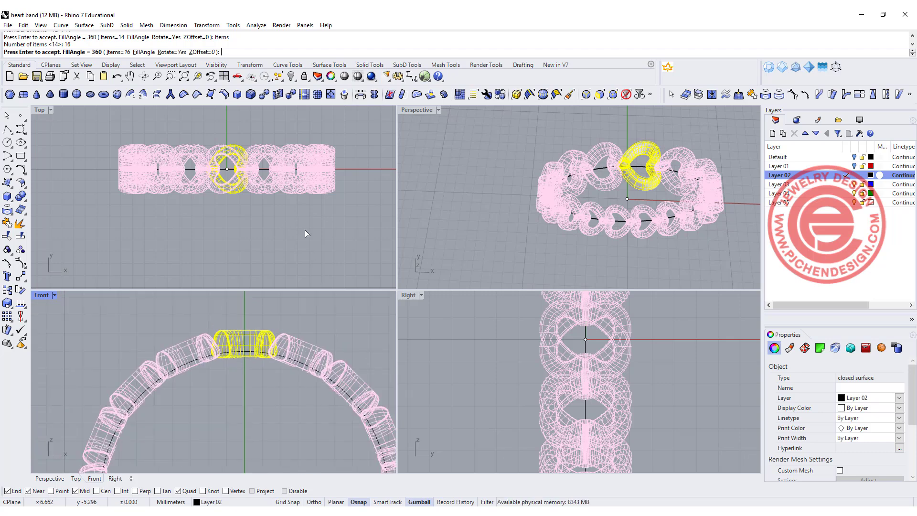
key("Return")
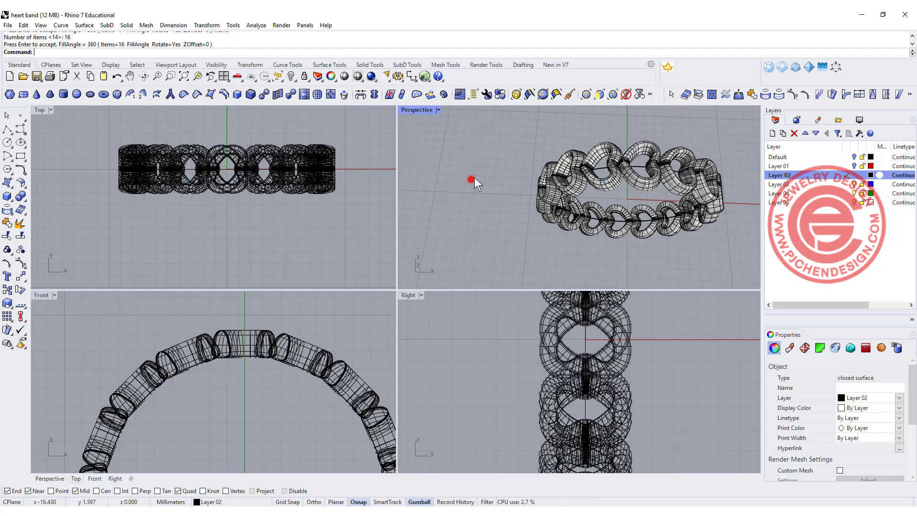
Step: Turn on Record History and redo the heart's polar array around point 0 with 16 items over 360 degrees
right_click_drag(471, 179, 712, 183)
right_click_drag(626, 137, 612, 209)
scroll(635, 166, "up", 6)
right_click_drag(635, 166, 616, 163)
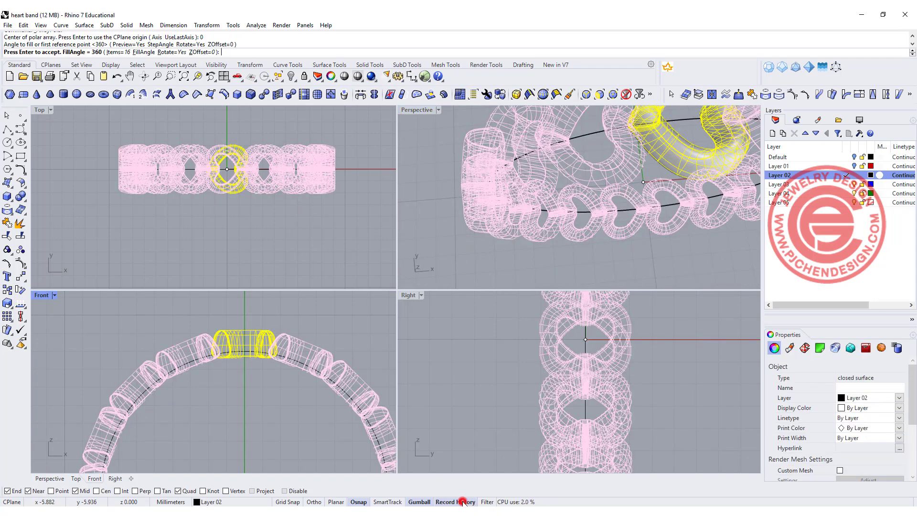
left_click(463, 503)
key("Return")
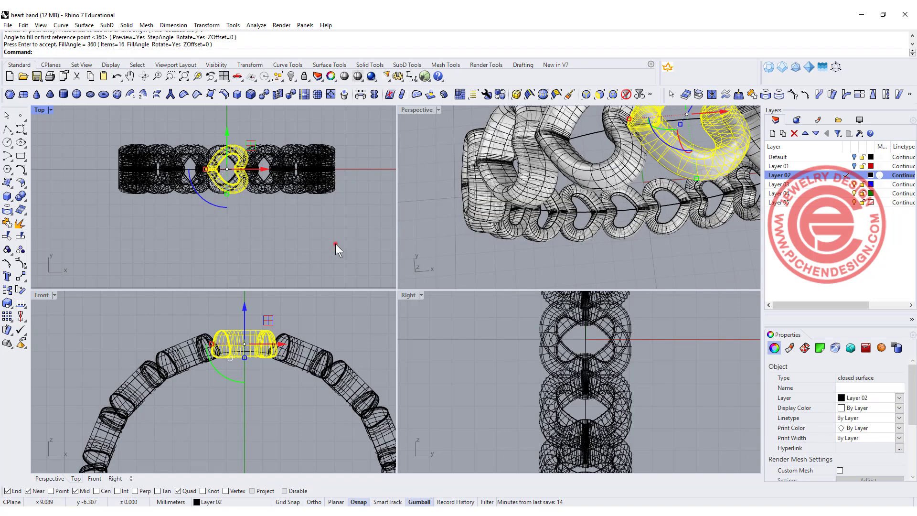
left_click(335, 244)
Step: Lower the original top heart slightly in the Front view so all the history-linked copies move inward with it
scroll(233, 346, "up", 3)
left_click(232, 346)
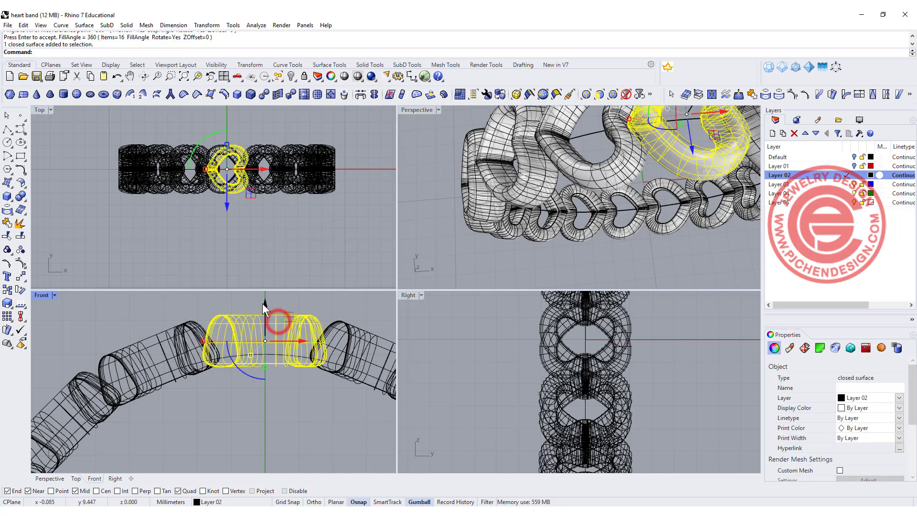
left_click_drag(264, 302, 266, 308)
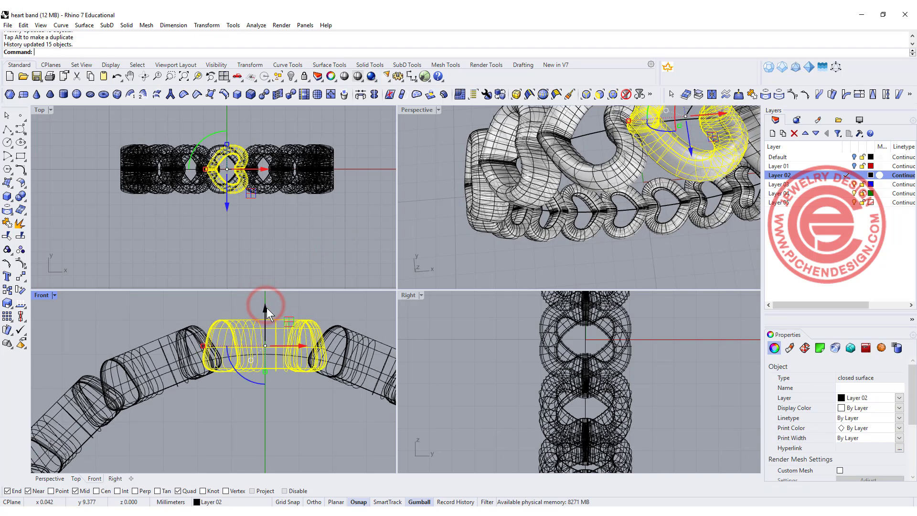
left_click(449, 237)
Step: Select the whole band and join all the hearts into one solid with Boolean Union
right_click_drag(554, 201, 581, 143)
scroll(218, 333, "down", 3)
scroll(242, 334, "up", 2)
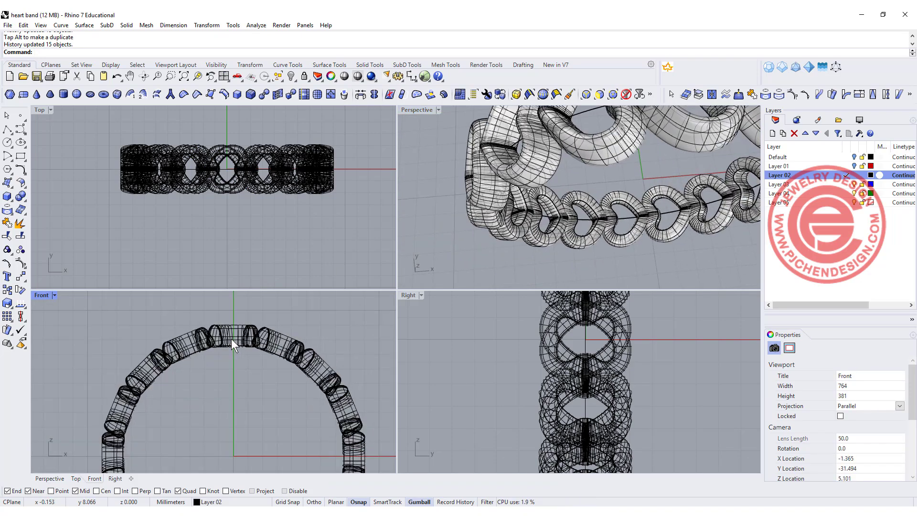
right_click_drag(558, 199, 531, 242)
scroll(256, 329, "down", 3)
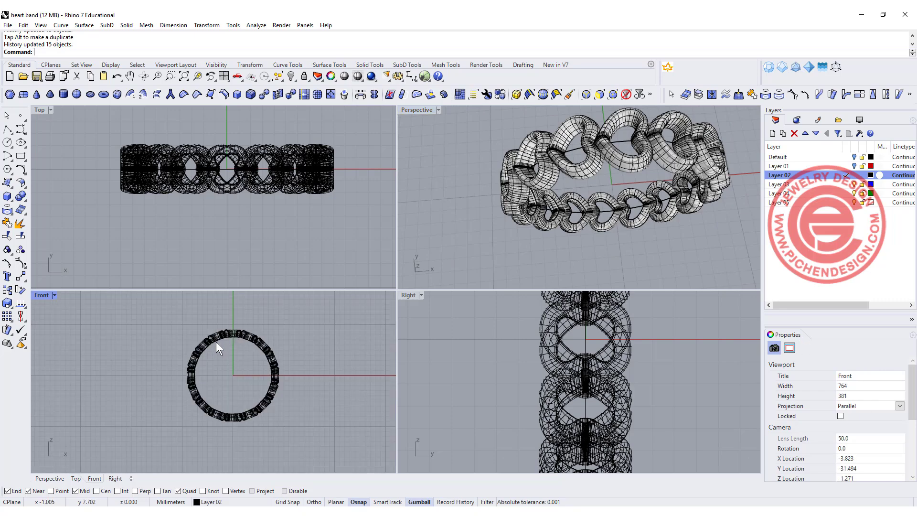
left_click_drag(129, 317, 355, 468)
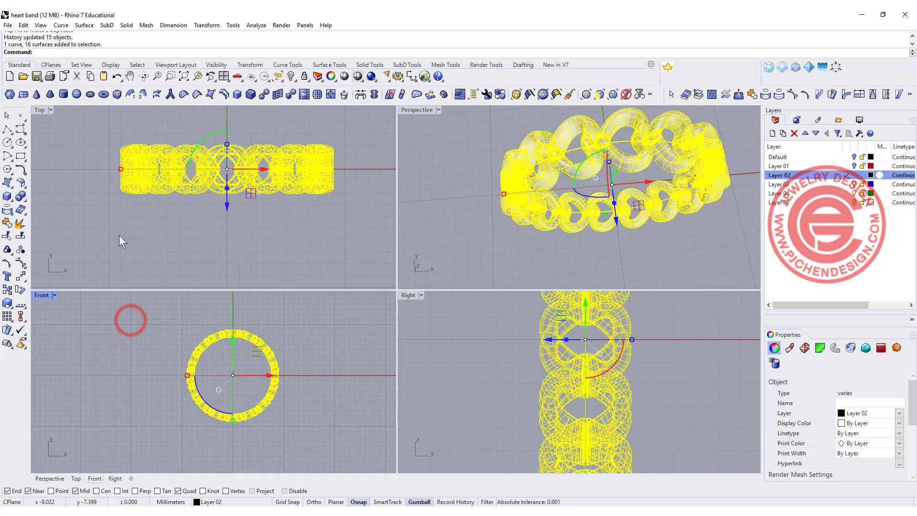
left_click(21, 197)
left_click(474, 278)
right_click_drag(465, 212, 595, 188)
left_click(577, 152)
left_click(706, 213)
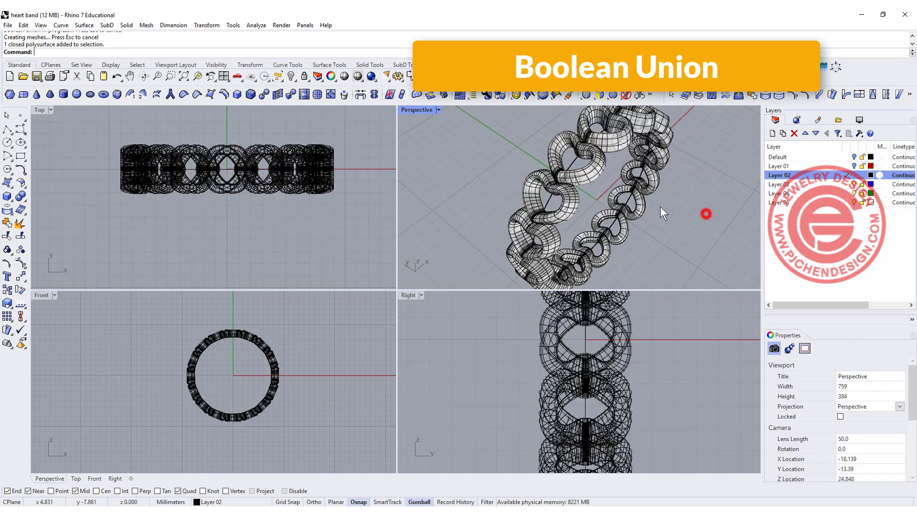
Step: Extrude the ring circle to both sides as a capped solid cylinder that extends past both edges of the heart band
scroll(595, 193, "up", 2)
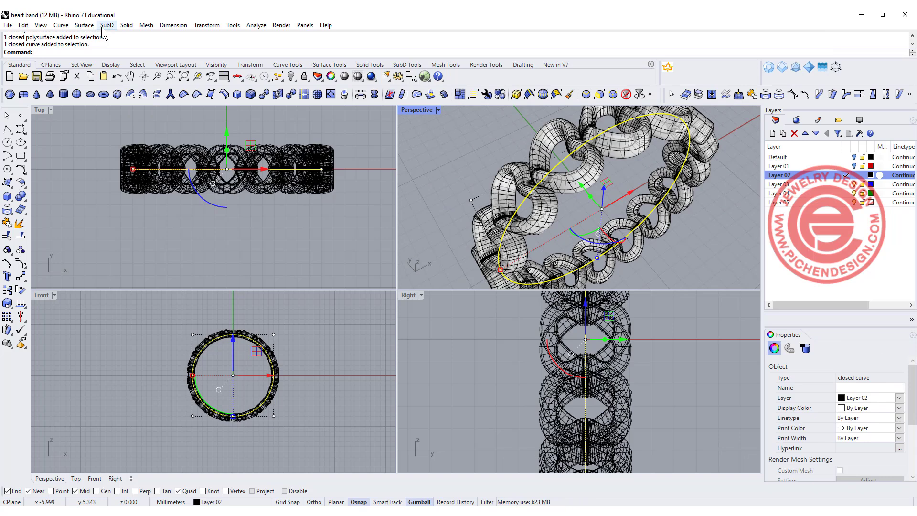
left_click(127, 25)
mouse_move(210, 194)
left_click(251, 193)
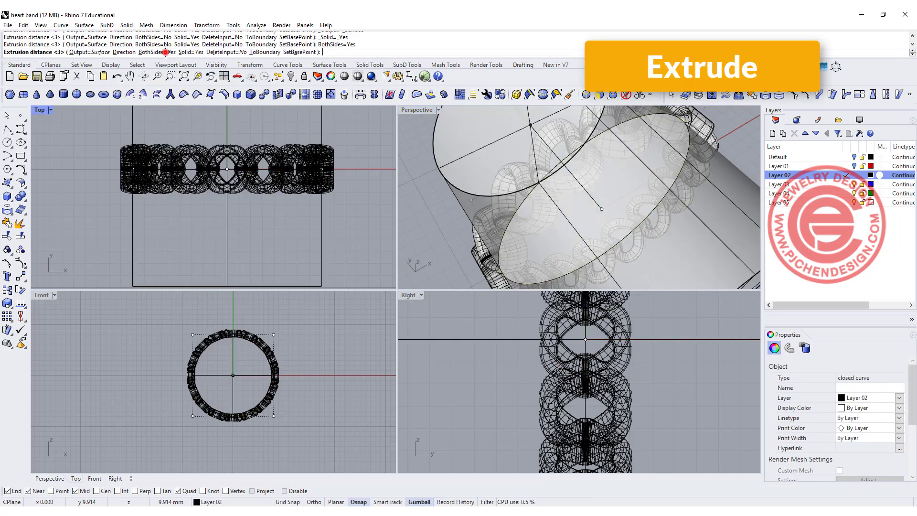
left_click(152, 52)
left_click(248, 244)
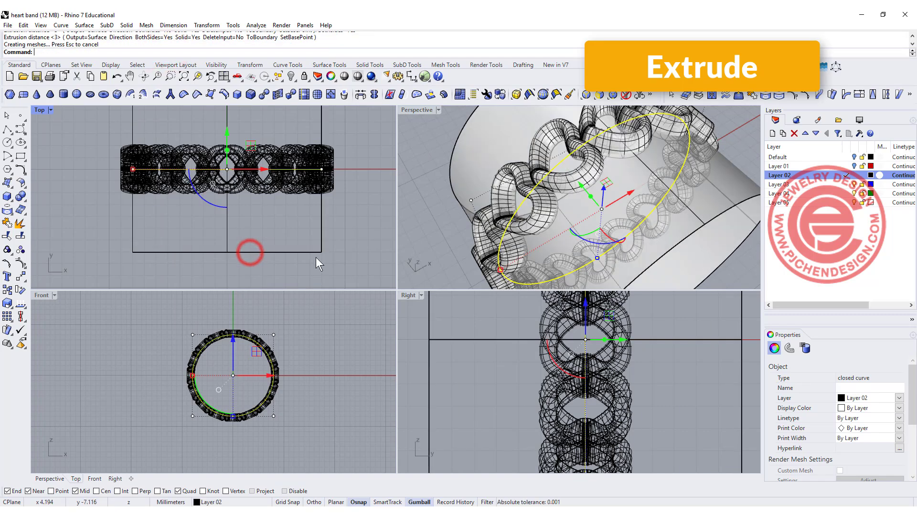
left_click(363, 252)
Step: Subtract the extruded cylinder from the heart band with Boolean Difference
left_click(22, 196)
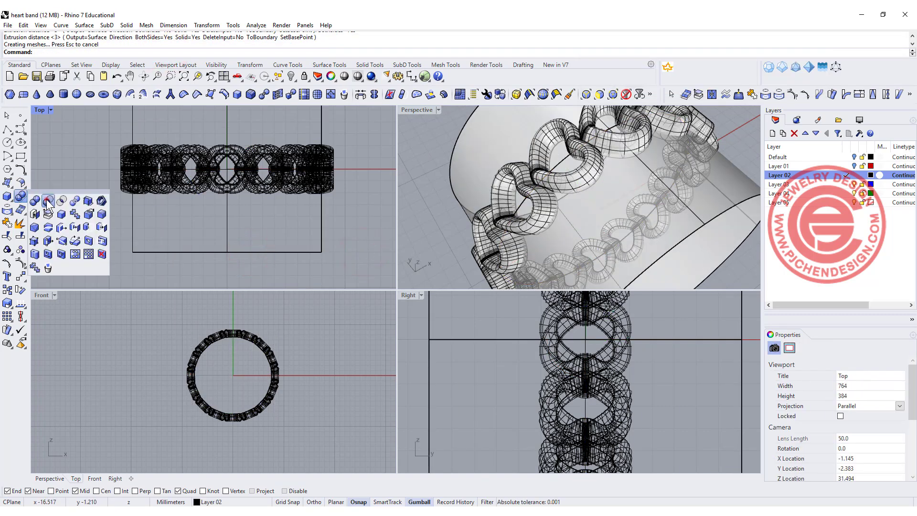
left_click(49, 202)
left_click(474, 256)
right_click(475, 177)
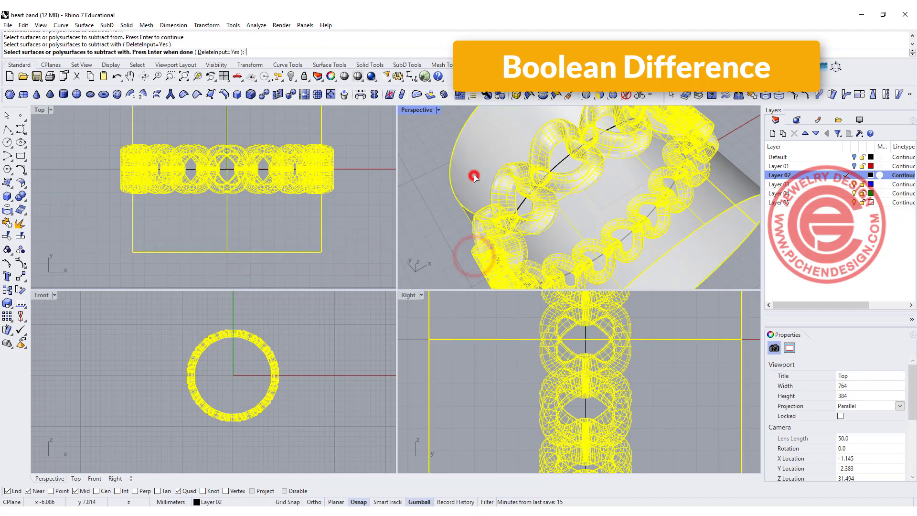
key("Return")
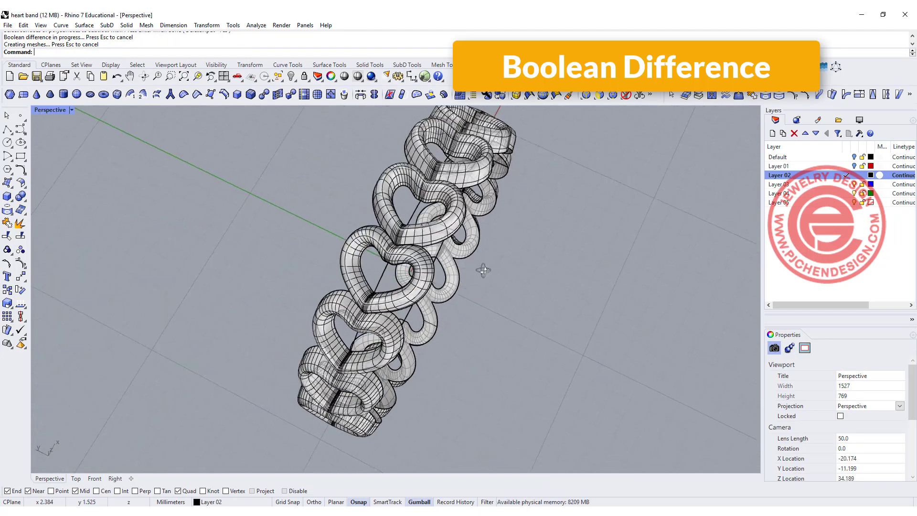
Step: Set the Perspective view to Rendered display and examine the joints between hearts and the inside of the band
right_click_drag(483, 270, 389, 228)
left_click(73, 109)
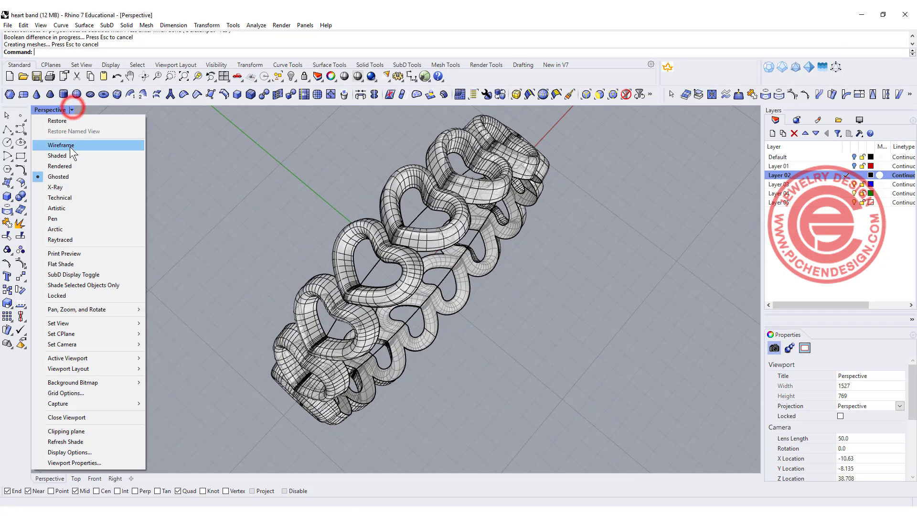
left_click(67, 166)
right_click_drag(462, 297, 351, 203)
scroll(365, 255, "up", 5)
right_click_drag(364, 255, 387, 268)
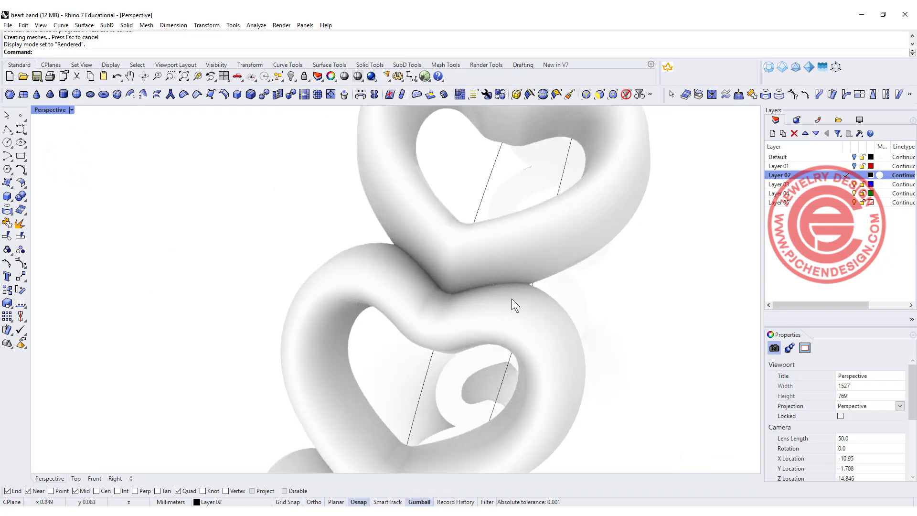
scroll(512, 299, "down", 5)
right_click_drag(511, 299, 371, 265)
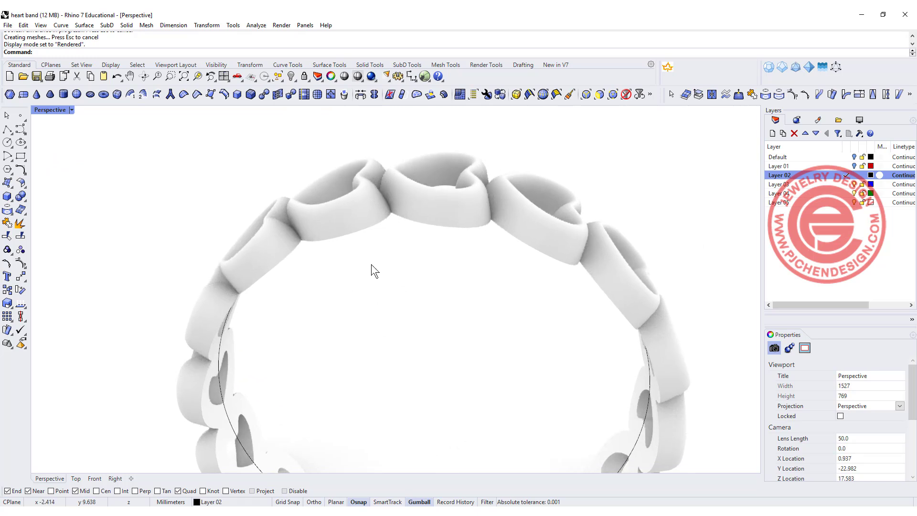
scroll(287, 231, "up", 5)
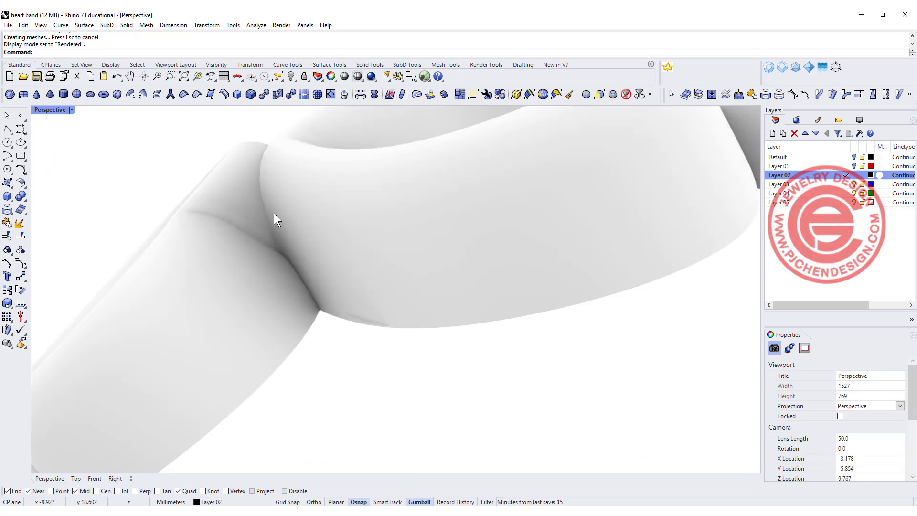
Step: Return the Perspective view to Ghosted display with the whole heart band in view
scroll(324, 311, "down", 5)
right_click_drag(408, 234, 497, 300)
left_click(69, 111)
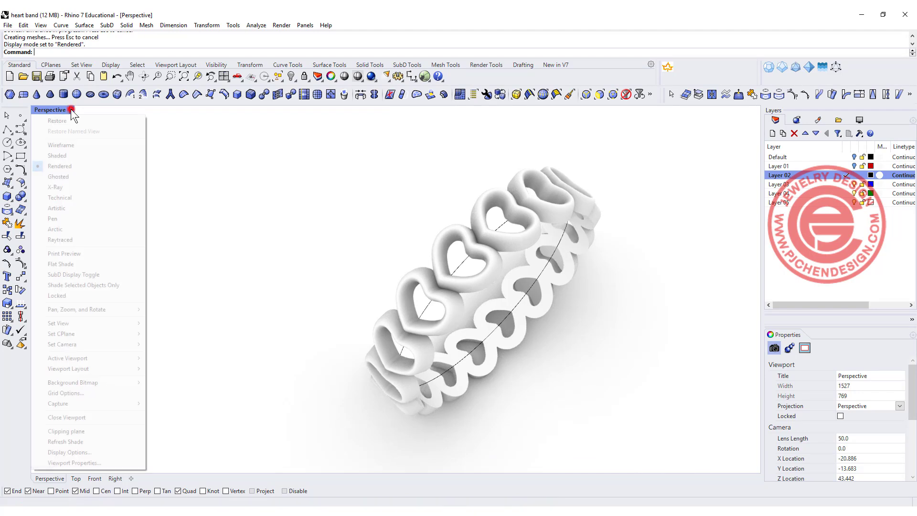
left_click(76, 178)
right_click_drag(393, 195, 242, 193, "shift")
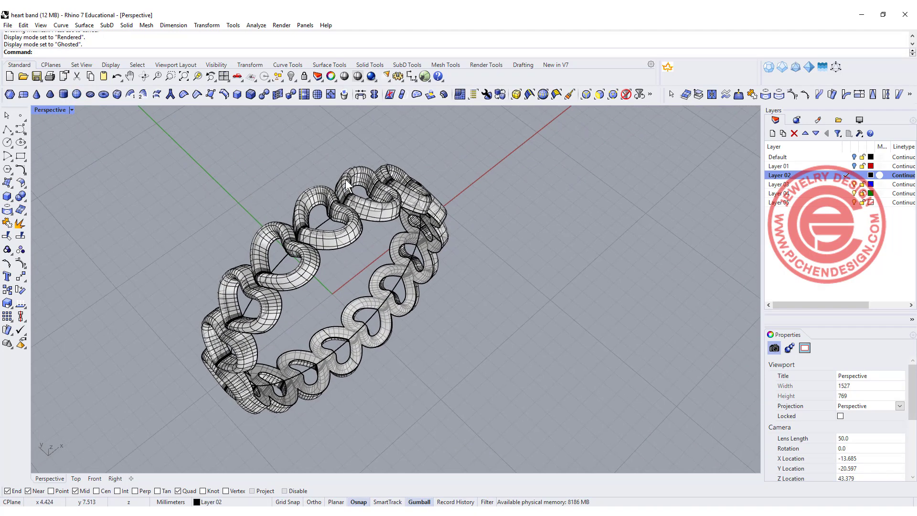
Step: Start a QuadRemesh of the heart band and turn on its preview, with the options dialog moved clear of the model
left_click(458, 95)
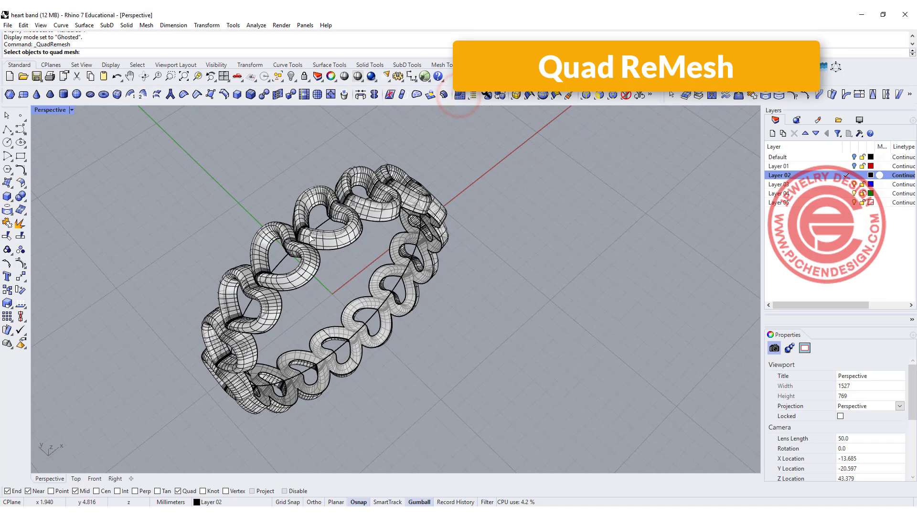
scroll(362, 245, "up", 3)
left_click(361, 245)
key("Return")
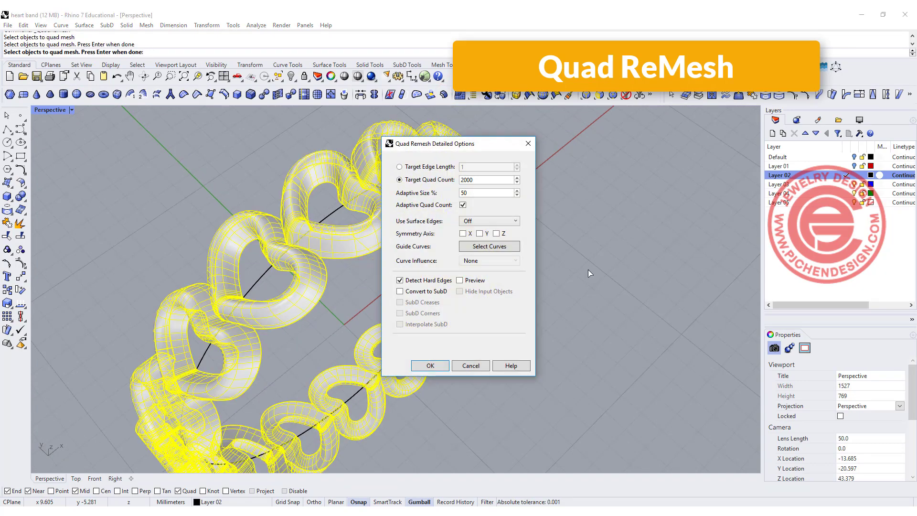
left_click_drag(484, 141, 699, 157)
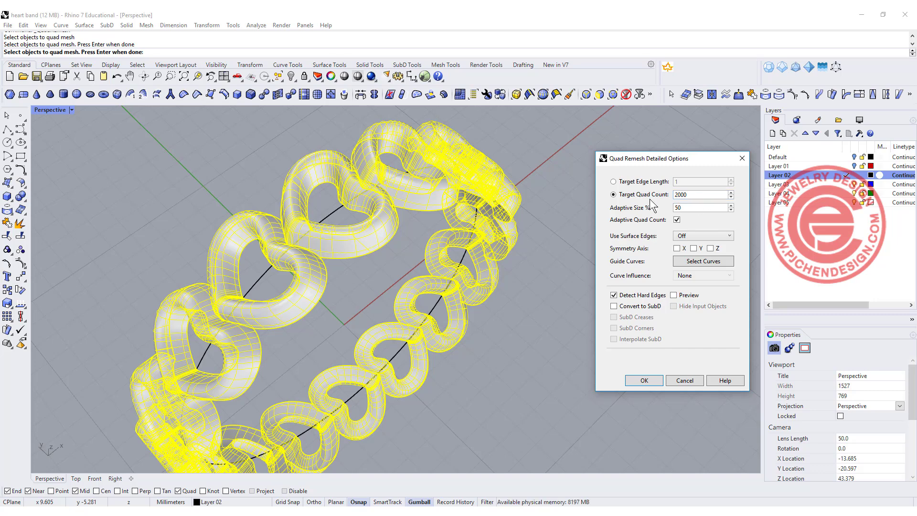
left_click(673, 294)
Step: Hide the input objects in the remesh preview and examine the quad layout around the joints between hearts
scroll(394, 263, "up", 10)
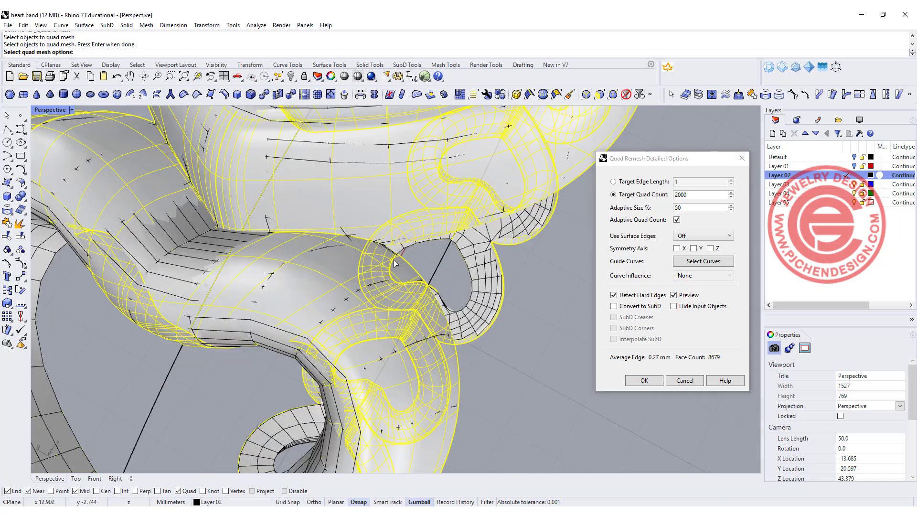
right_click_drag(394, 262, 351, 171)
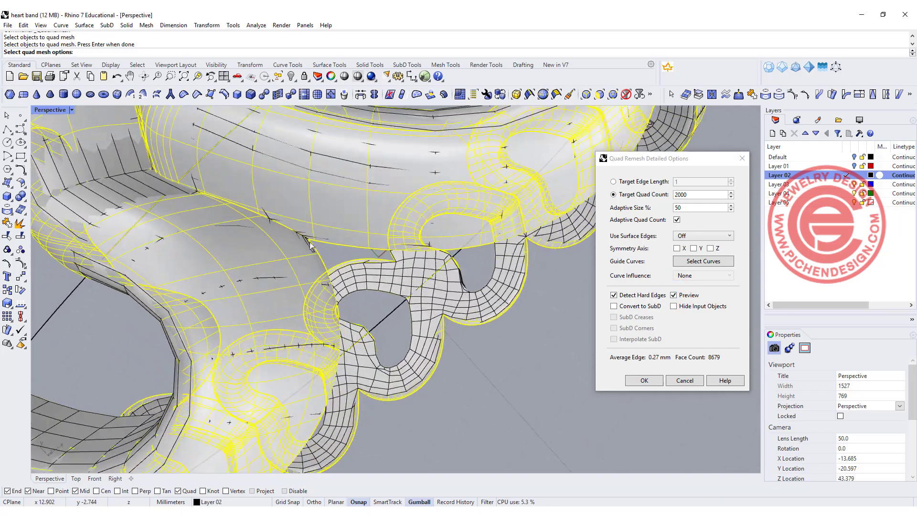
scroll(313, 242, "up", 5)
scroll(432, 223, "down", 5)
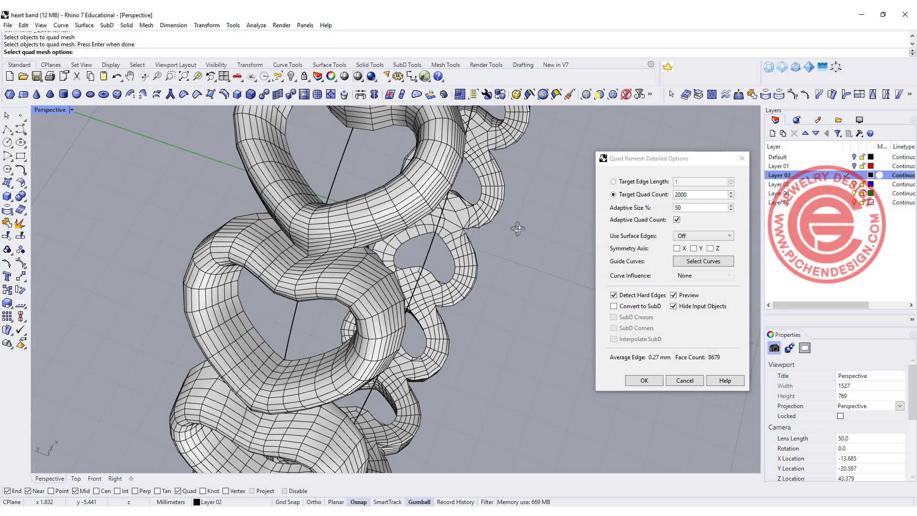
left_click(694, 300)
right_click_drag(486, 218, 402, 197)
scroll(462, 208, "up", 10)
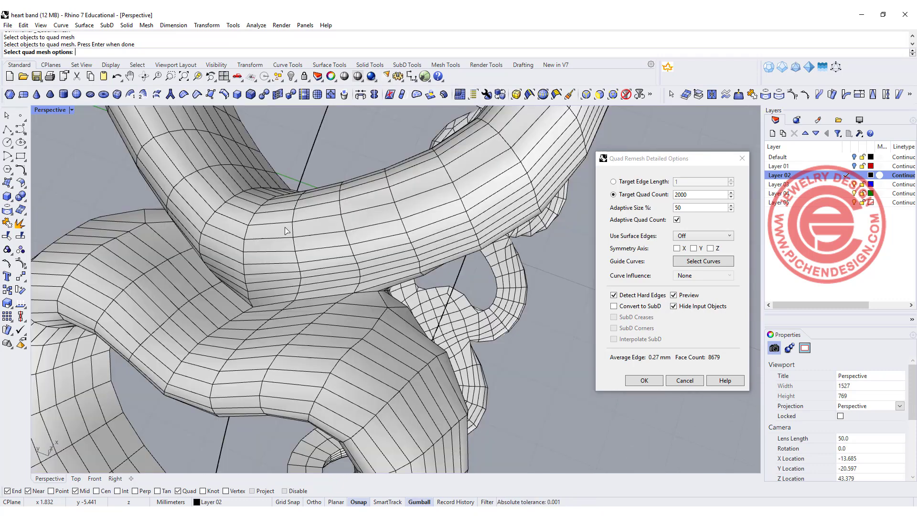
right_click_drag(421, 324, 395, 322)
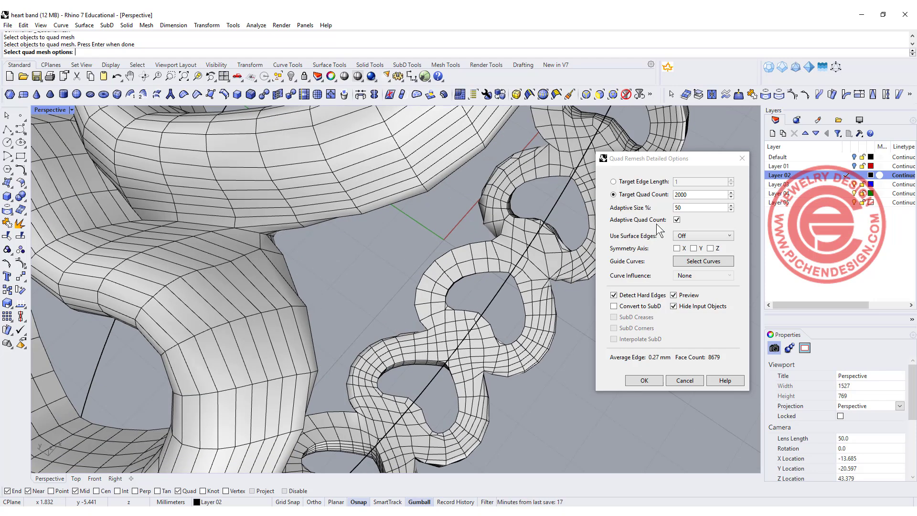
Step: Set the adaptive size to 80%, check the denser preview, and create the quad mesh of the band
double_click(685, 208)
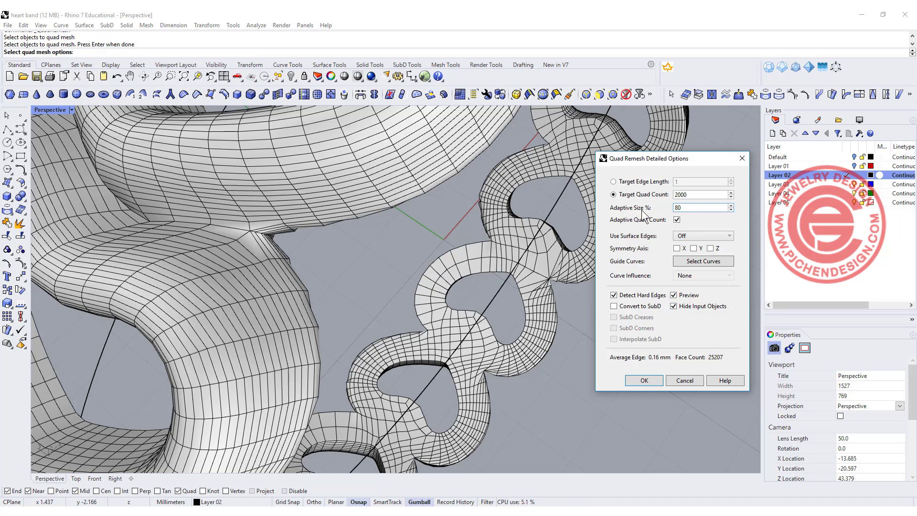
scroll(349, 257, "down", 5)
scroll(353, 254, "up", 5)
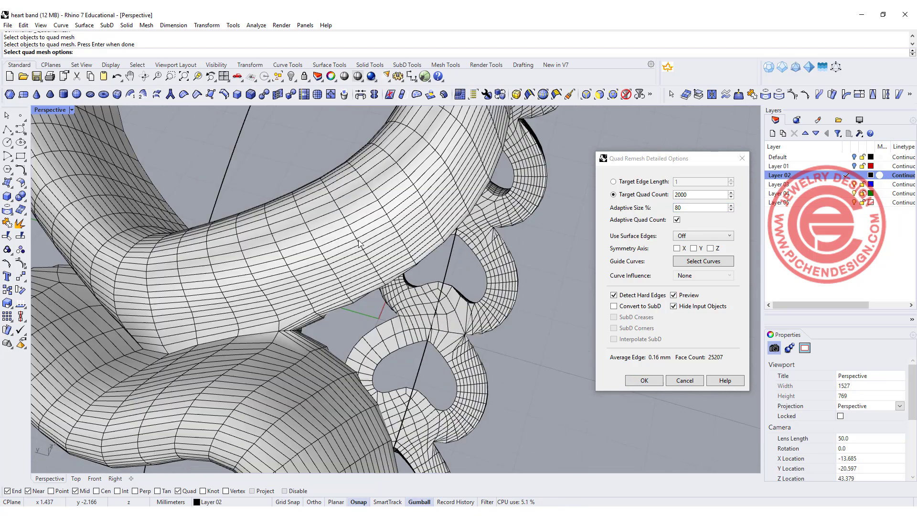
scroll(349, 248, "down", 6)
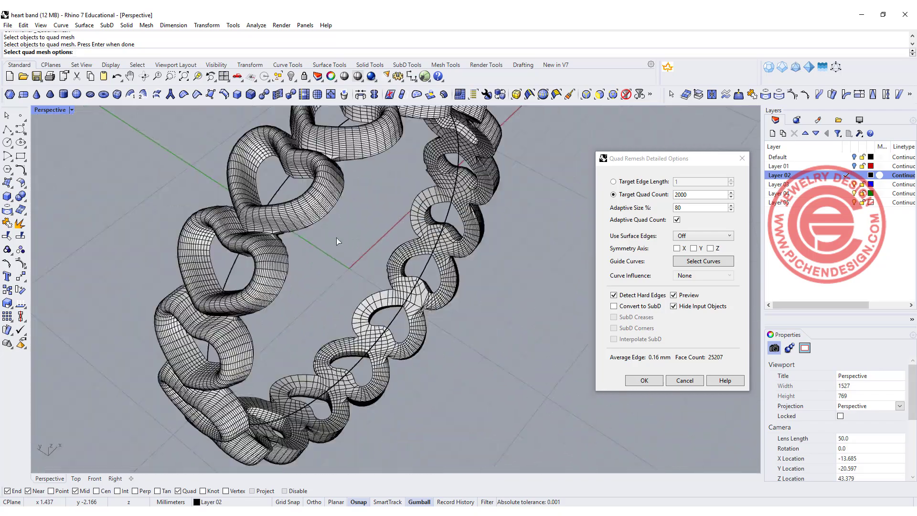
right_click_drag(336, 238, 362, 234, "shift")
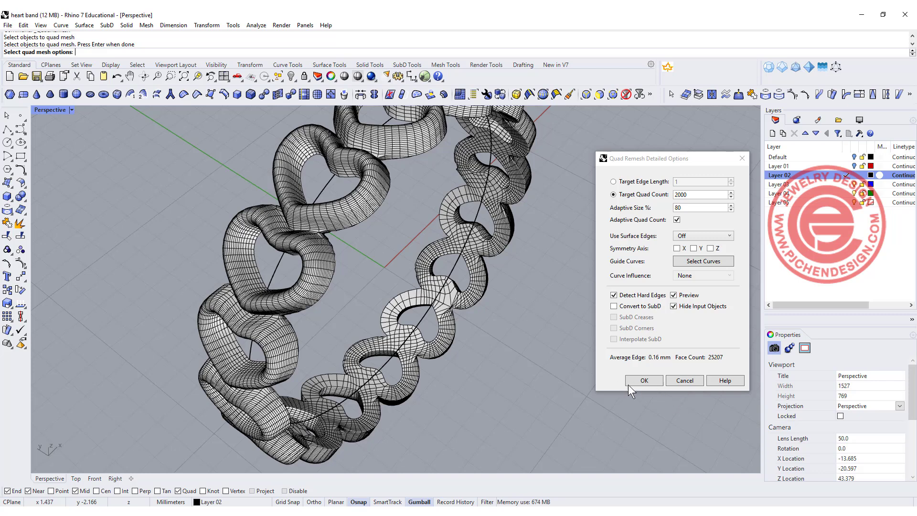
left_click(645, 380)
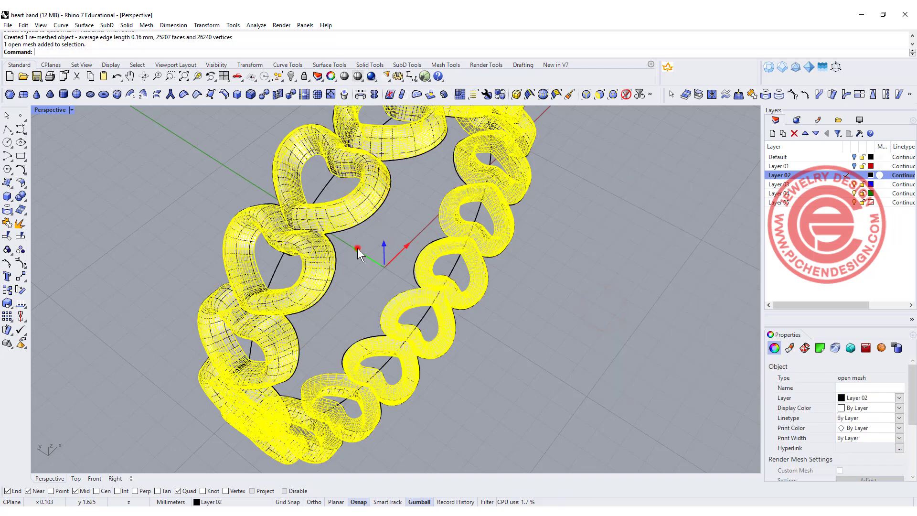
Step: Move the new quad mesh band about 12 mm along the Y axis, clear of the original band
scroll(359, 251, "down", 3)
left_click_drag(366, 223, 217, 167)
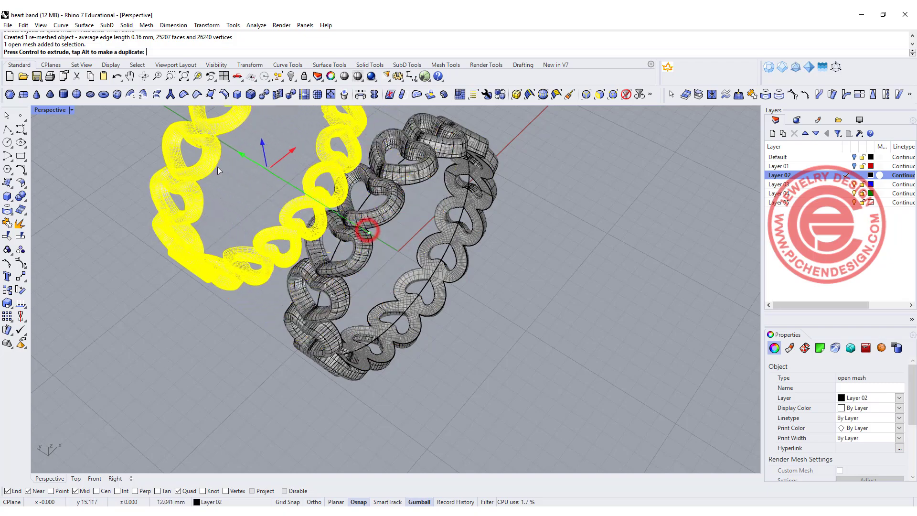
left_click(561, 308)
Step: Compare the quad mesh band with the original in Rendered display and return the view to Ghosted
right_click_drag(335, 224, 424, 237)
scroll(256, 265, "up", 4)
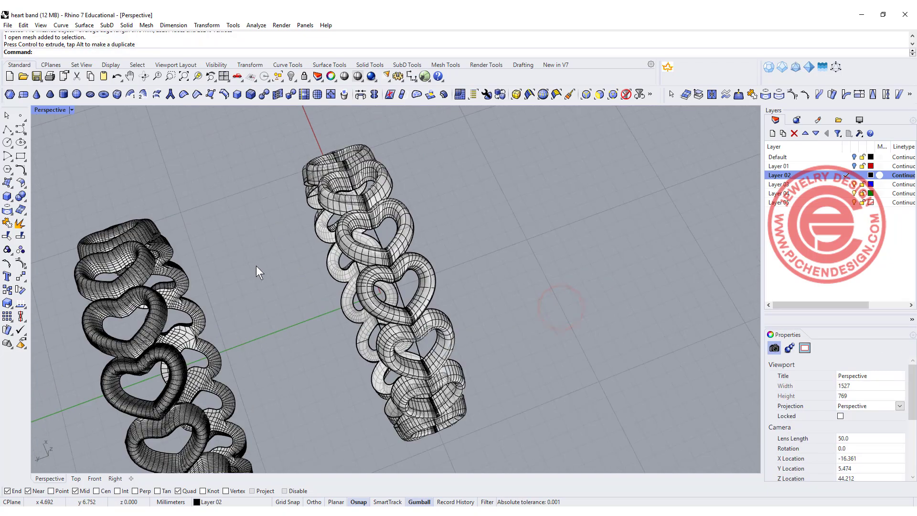
right_click_drag(256, 266, 404, 236, "shift")
left_click(70, 109)
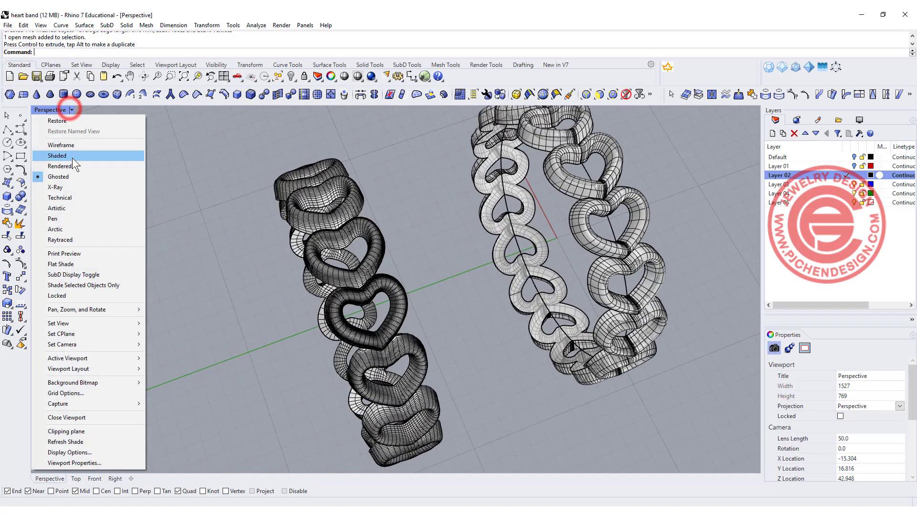
left_click(69, 165)
right_click_drag(472, 262, 388, 257)
left_click(72, 110)
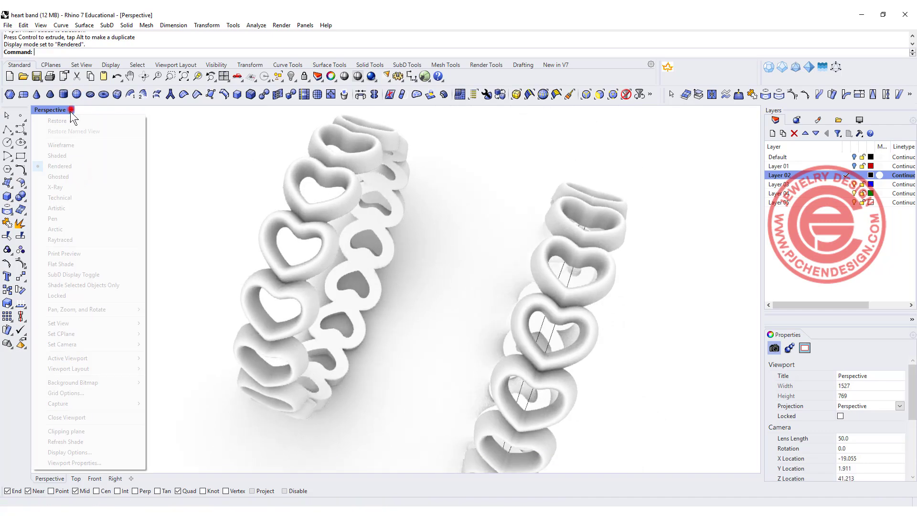
left_click(76, 176)
Step: Run Smooth on the quad mesh band with the number of smooth steps set to 14
left_click(354, 238)
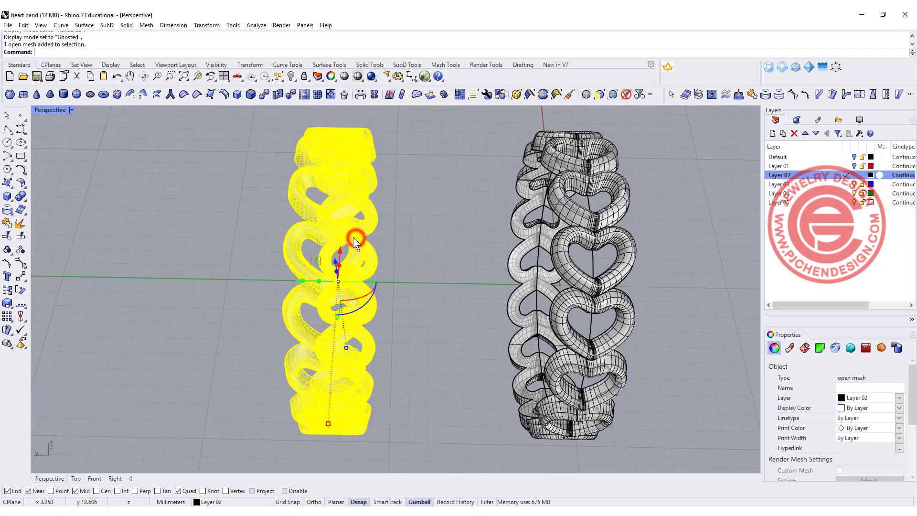
type("Smooth")
key("Return")
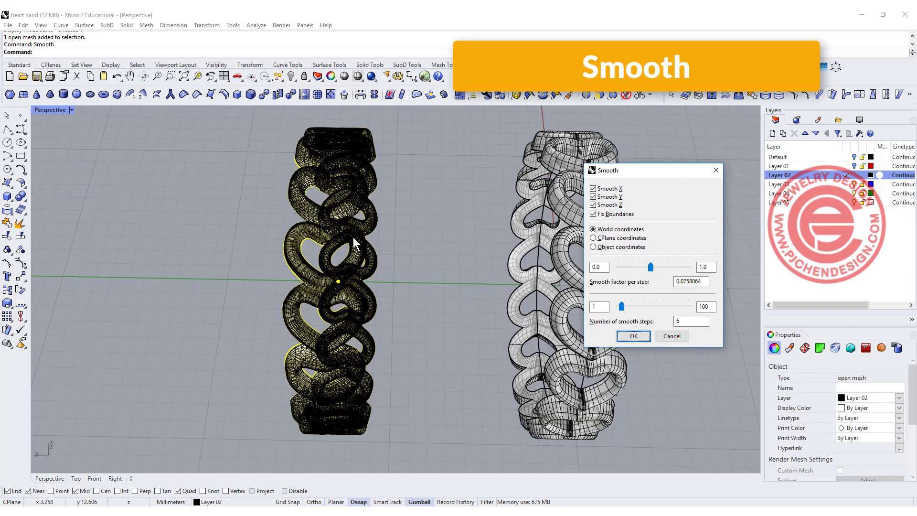
scroll(337, 217, "up", 3)
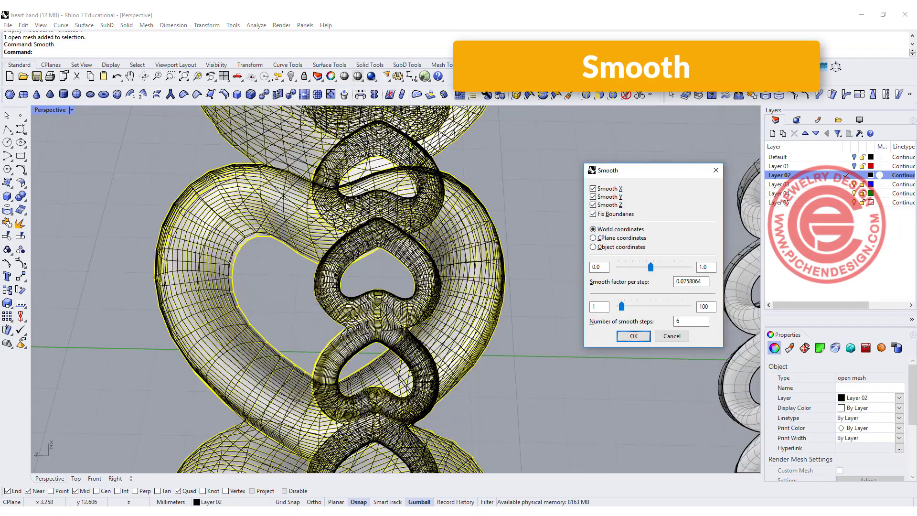
scroll(340, 217, "up", 2)
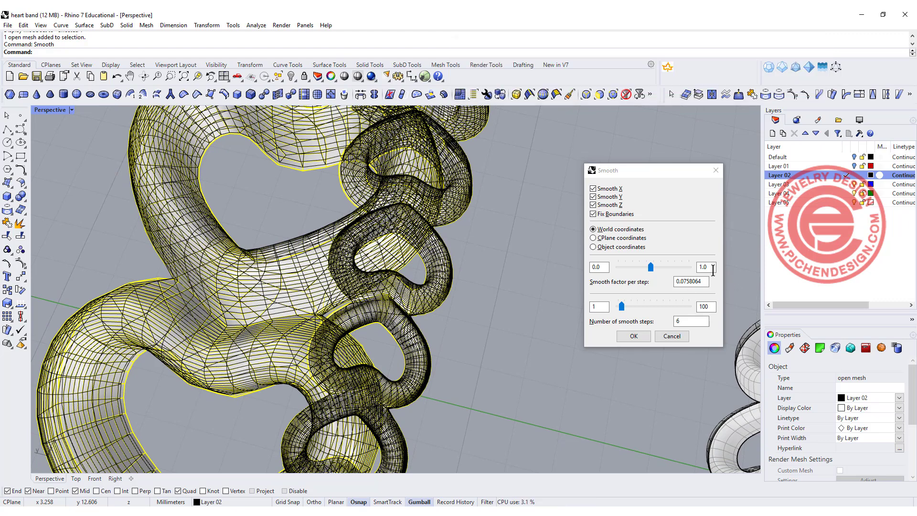
mouse_move(621, 306)
left_mouse_down()
mouse_move(649, 308)
mouse_move(626, 307)
left_mouse_up()
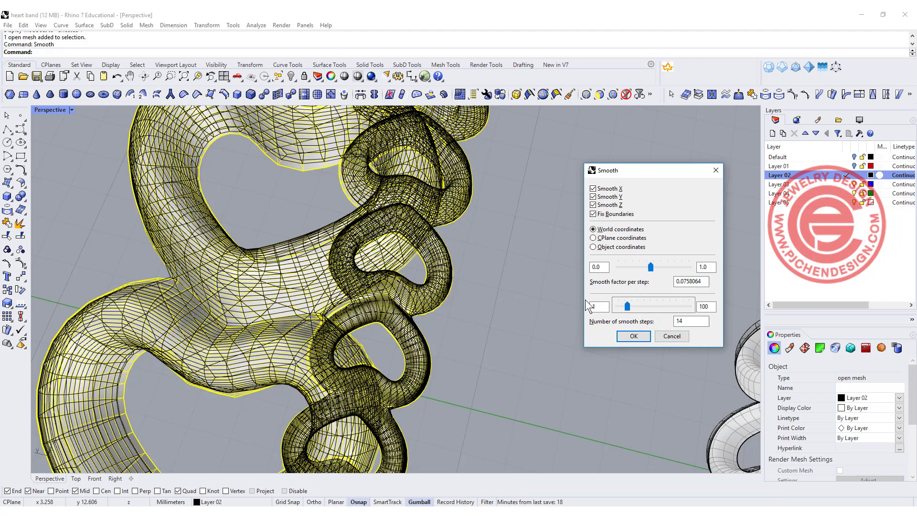
left_click(634, 336)
Step: Inspect the smoothed joints and move the mesh band farther from the original band along the Y axis
right_click_drag(544, 289, 430, 254)
scroll(390, 309, "up", 4)
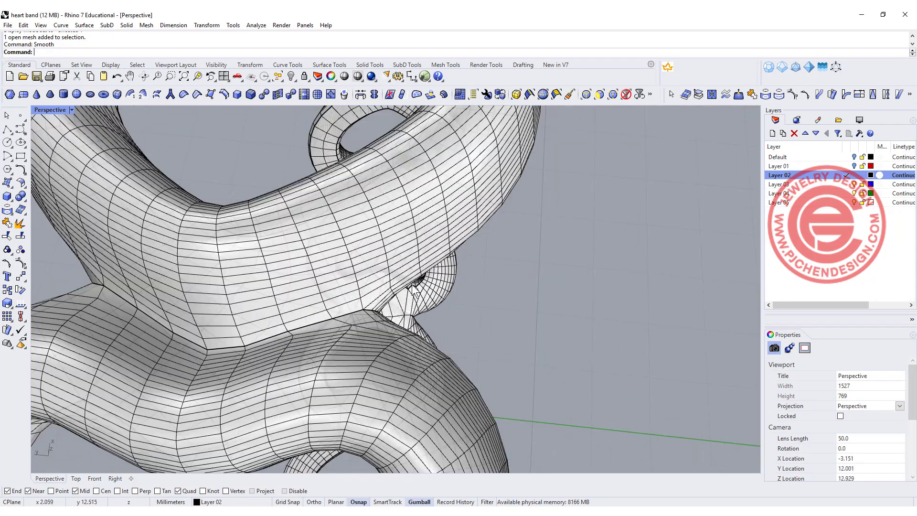
scroll(435, 239, "down", 5)
scroll(440, 242, "down", 2)
left_click(439, 241)
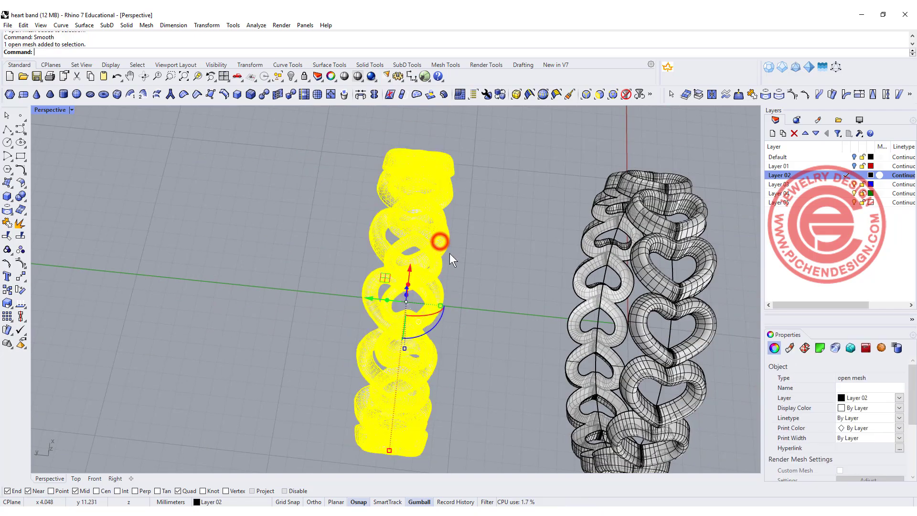
left_click_drag(440, 242, 252, 280)
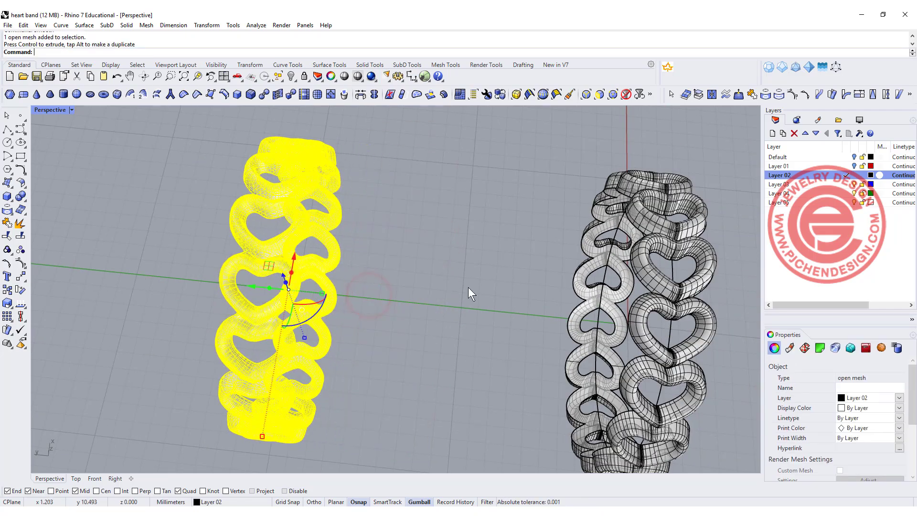
left_click(369, 296)
Step: Start another QuadRemesh on the original heart band with Convert to SubD and the preview turned on
right_click_drag(494, 287, 497, 242)
scroll(574, 275, "down", 5)
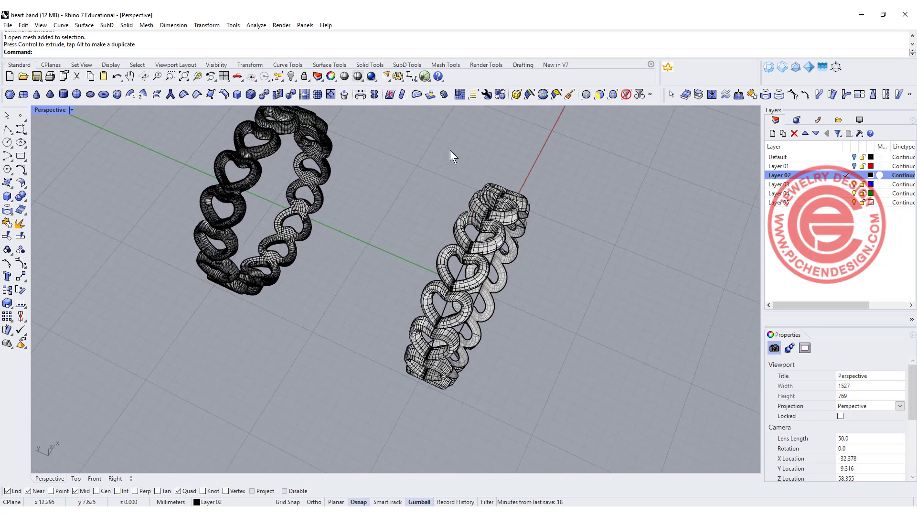
left_click(460, 94)
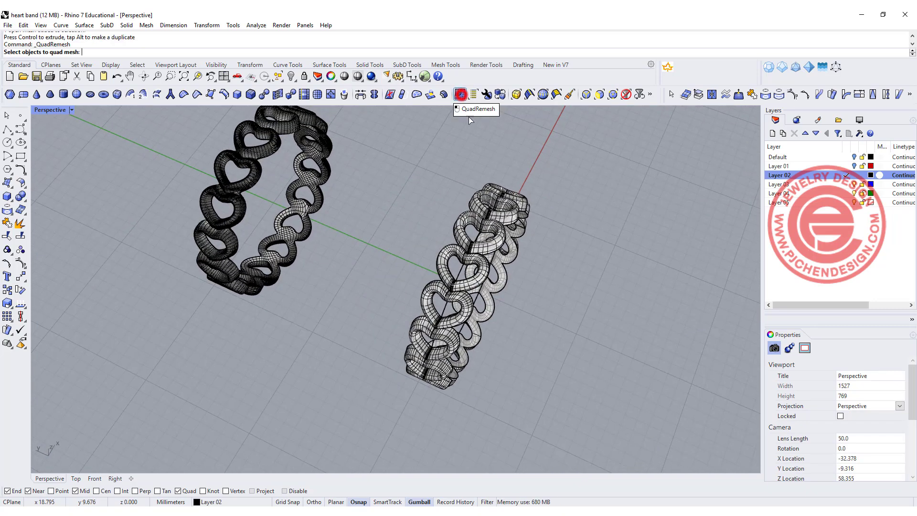
left_click(518, 217)
key("Return")
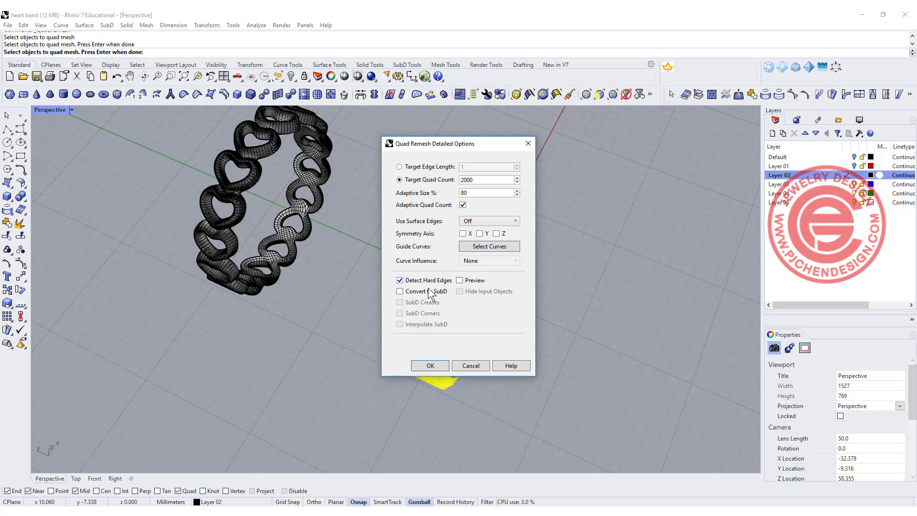
left_click(400, 293)
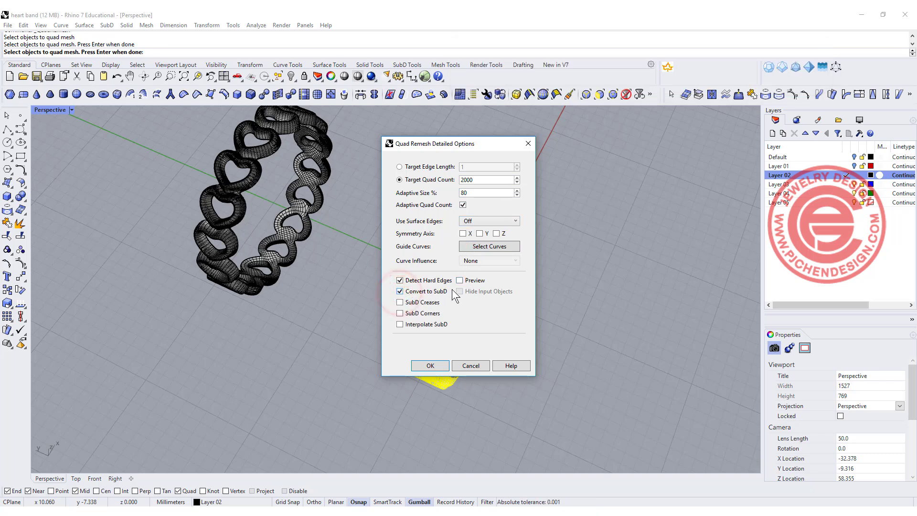
left_click(461, 280)
left_click_drag(470, 143, 700, 171)
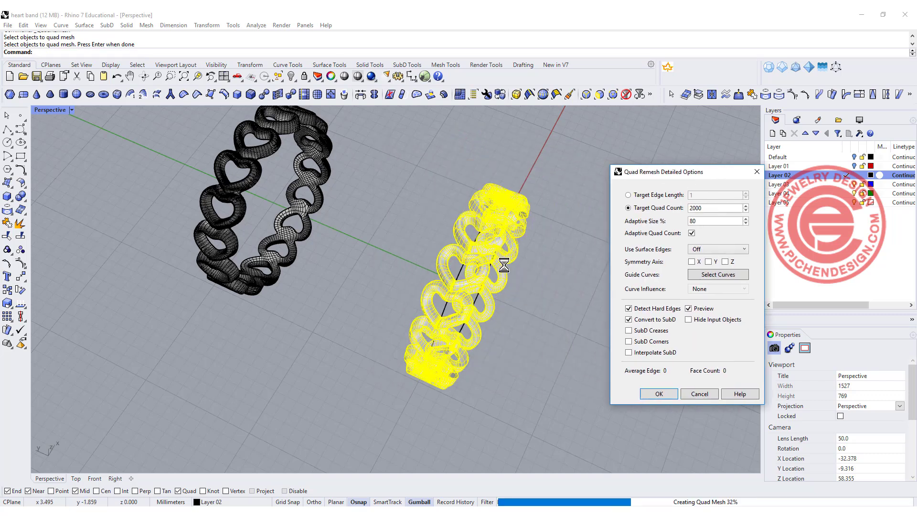
Step: Hide the input objects in the SubD preview and examine the joints between hearts up close
scroll(493, 273, "up", 5)
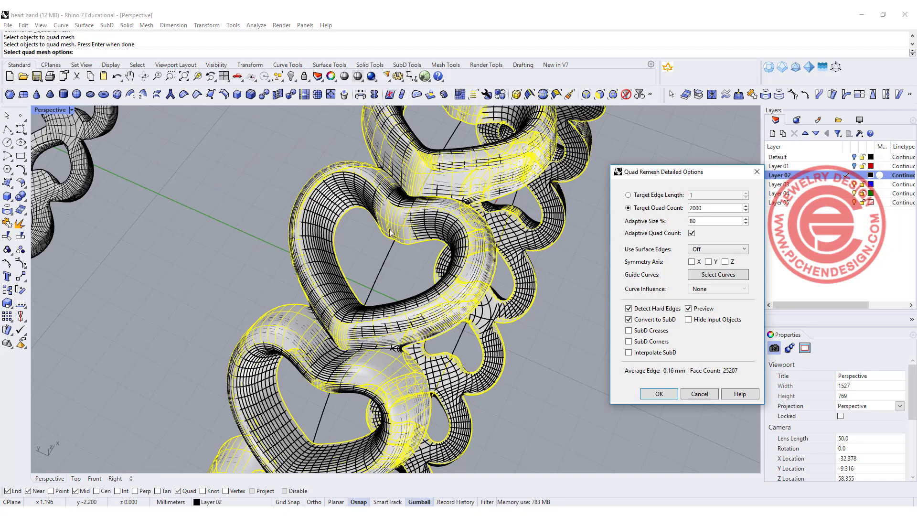
scroll(430, 220, "down", 4)
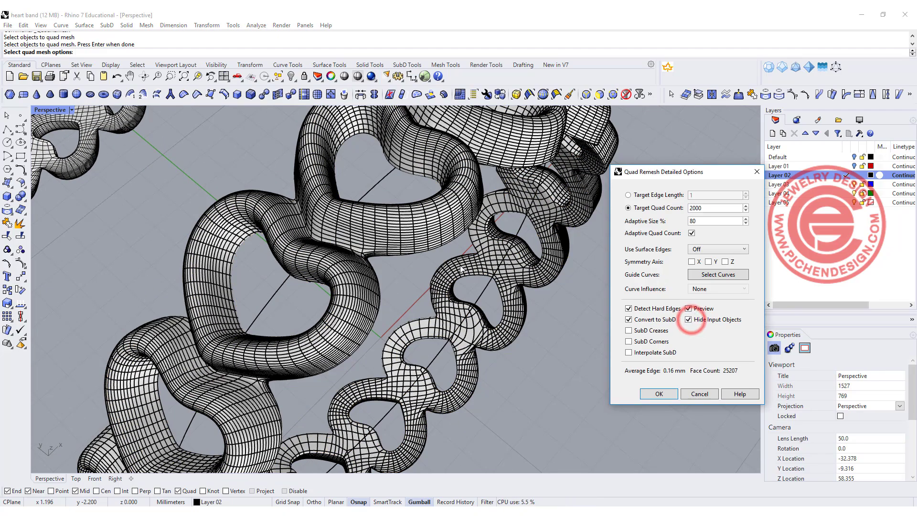
left_click(689, 319)
scroll(362, 259, "up", 5)
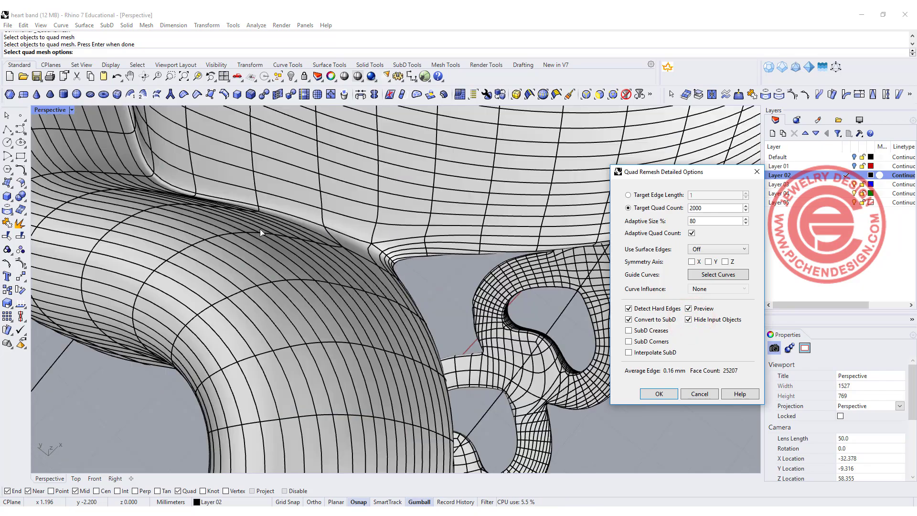
Step: Examine the joints in the SubD preview and set the QuadRemesh adaptive size to 50%
scroll(225, 223, "down", 5)
scroll(262, 286, "up", 6)
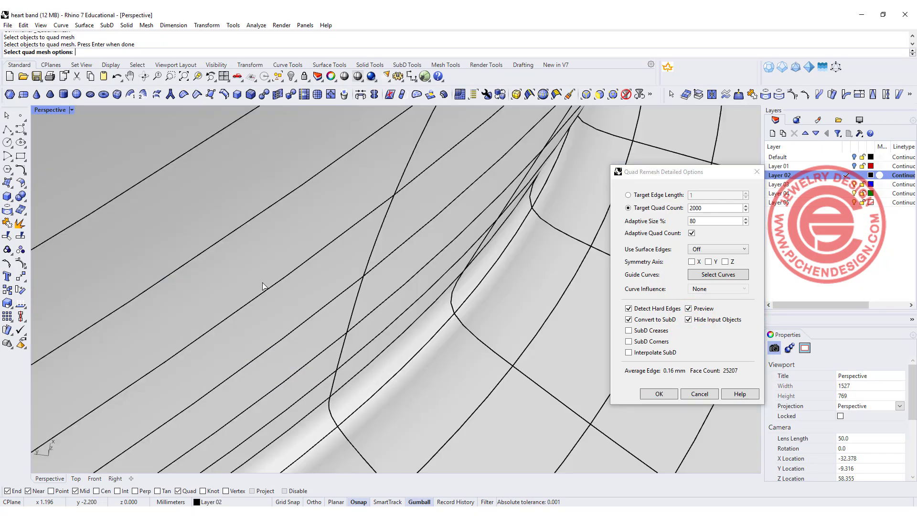
scroll(262, 280, "down", 5)
right_click_drag(265, 276, 402, 234, "shift")
scroll(413, 233, "down", 4)
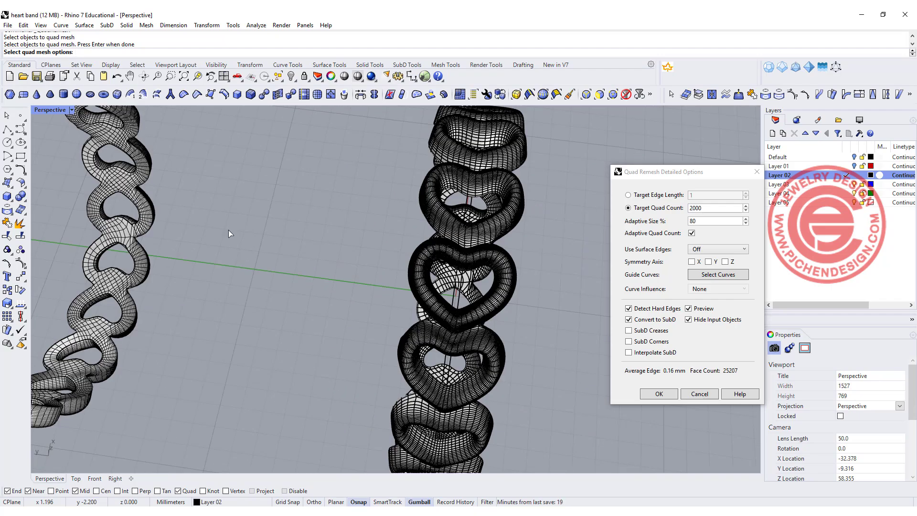
right_click_drag(480, 256, 550, 266)
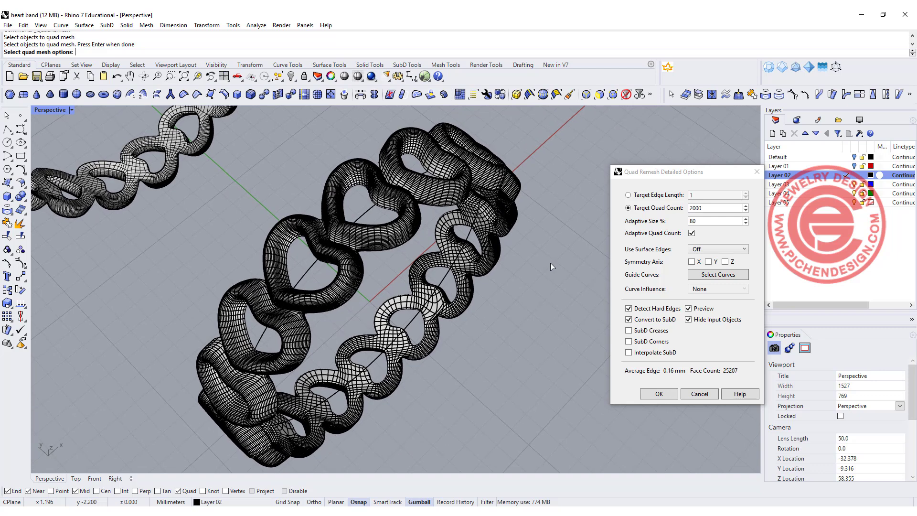
double_click(703, 221)
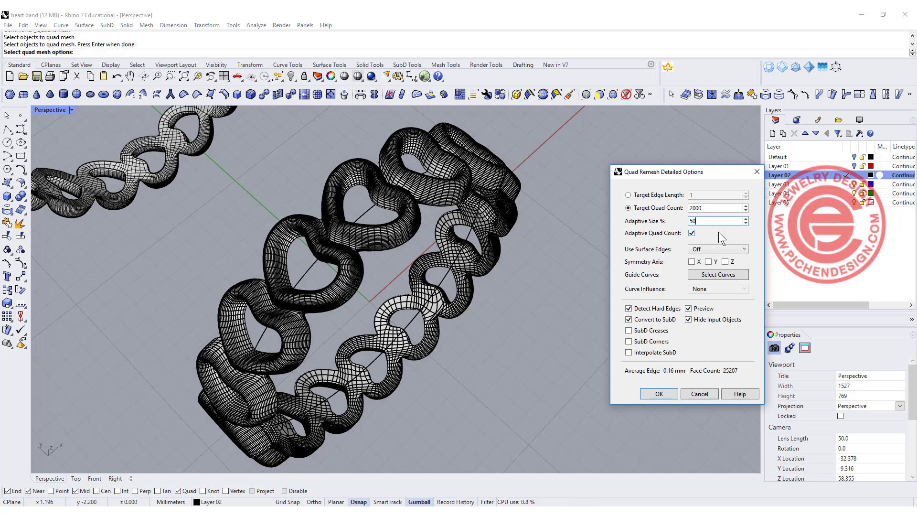
key("Tab")
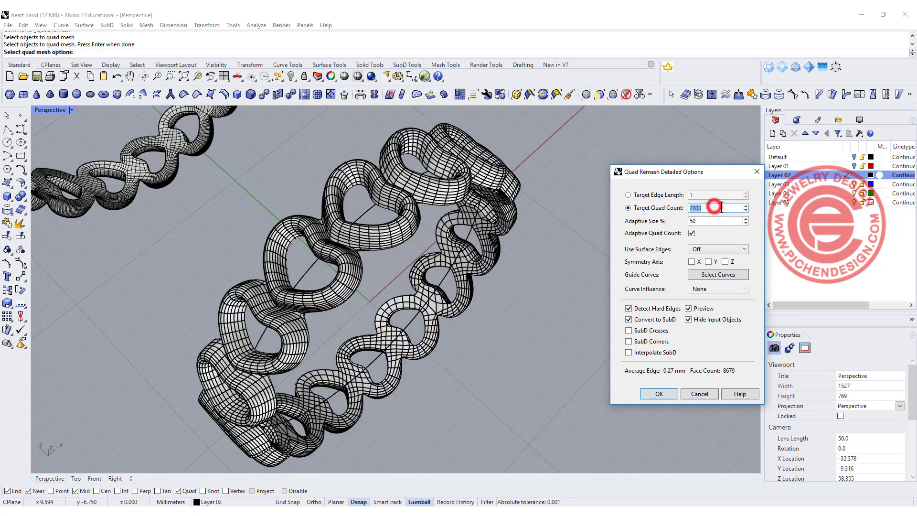
Step: Set the target quad count to 1000 and inspect the heart joints in the coarser preview
left_click(781, 227)
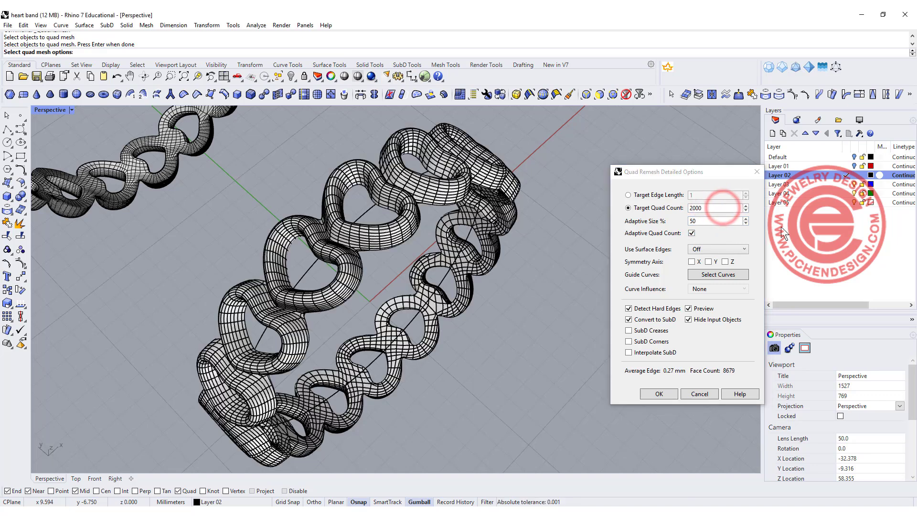
double_click(711, 208)
type("1")
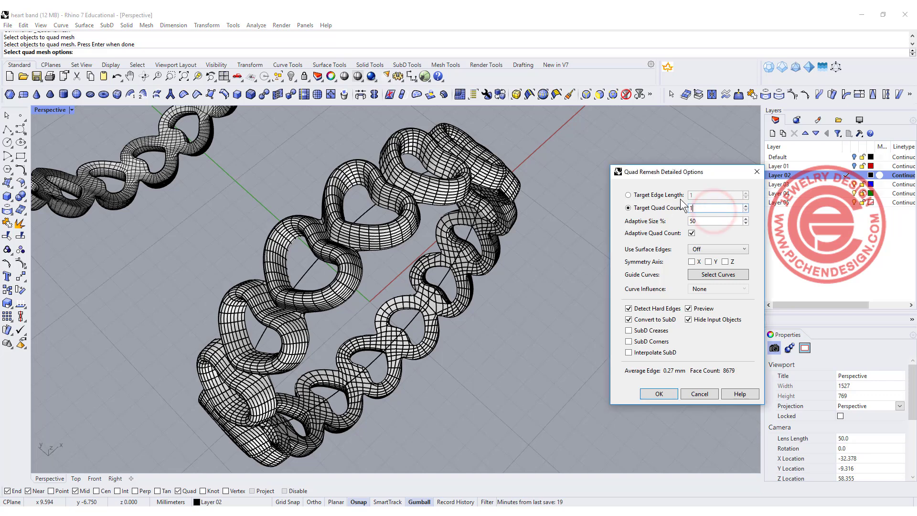
type("000")
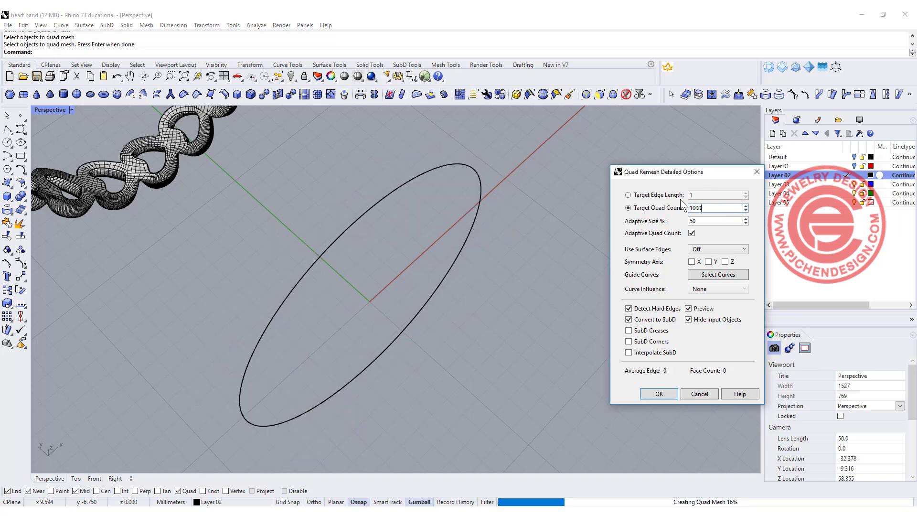
scroll(359, 233, "up", 5)
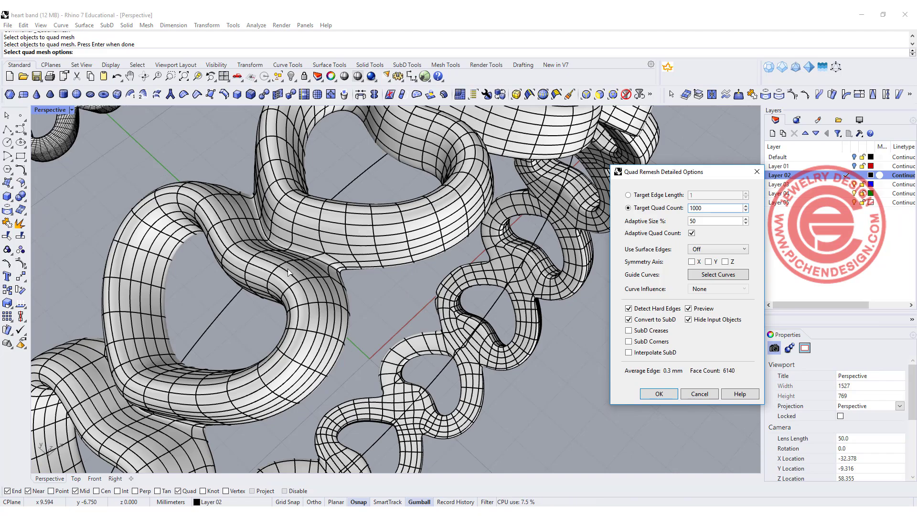
scroll(294, 274, "down", 8)
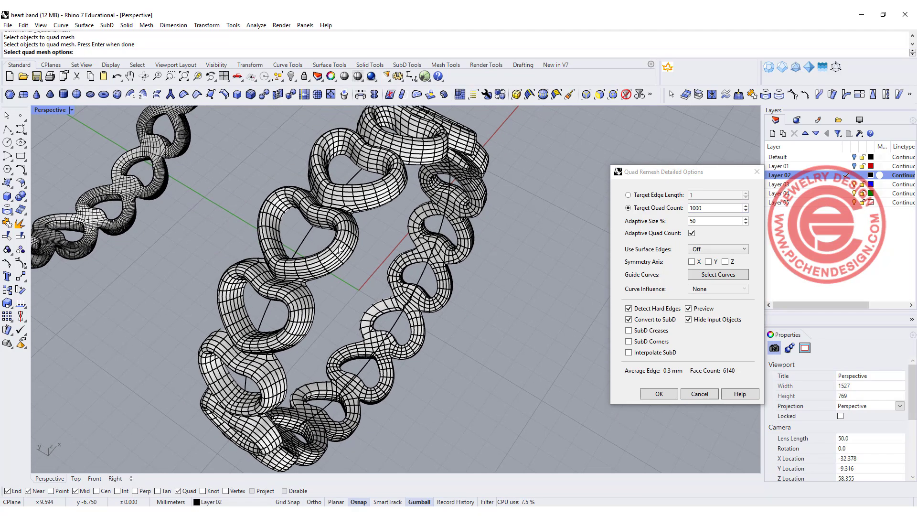
Step: Try a target quad count of 500 and examine the joints between the hearts up close
left_click_drag(691, 209, 709, 208)
type("50")
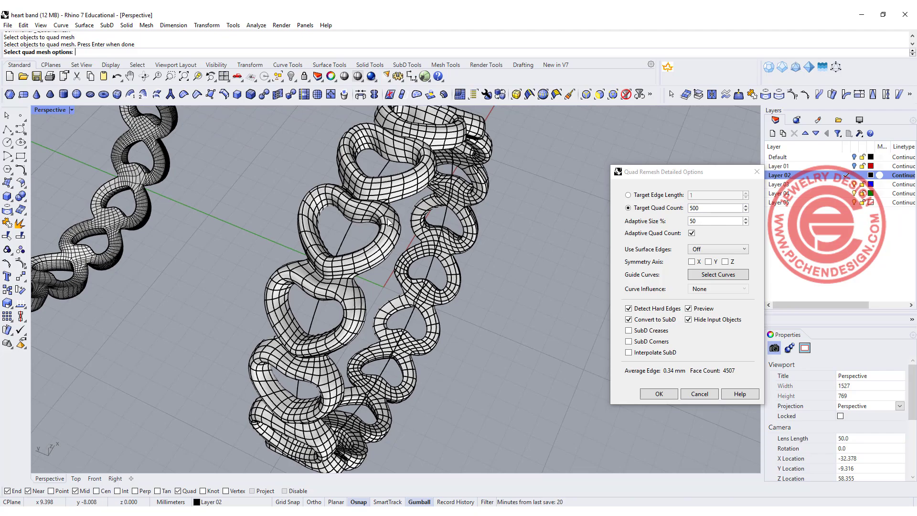
scroll(397, 196, "up", 5)
mouse_move(406, 219)
right_mouse_down()
mouse_move(407, 209)
mouse_move(421, 216)
right_mouse_up()
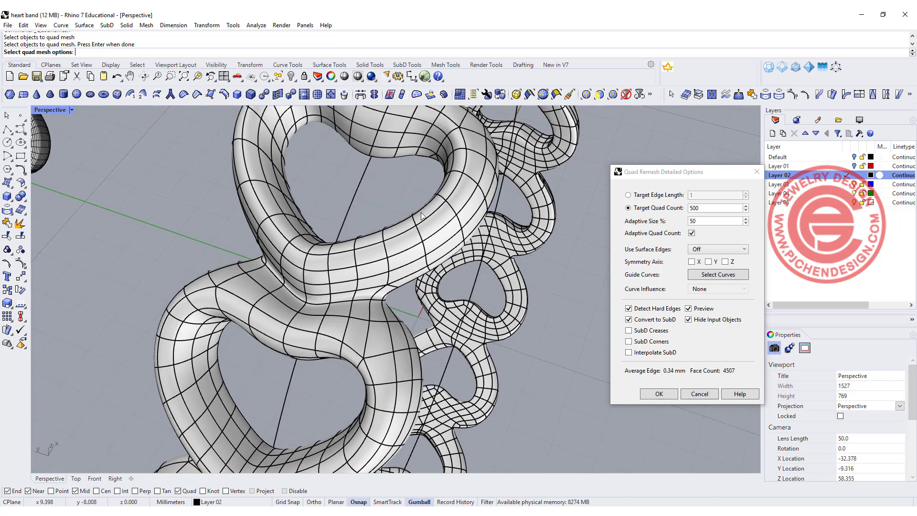
Step: Return the target quad count to 1000 and create the SubD band from the QuadRemesh
double_click(711, 209)
type("1000")
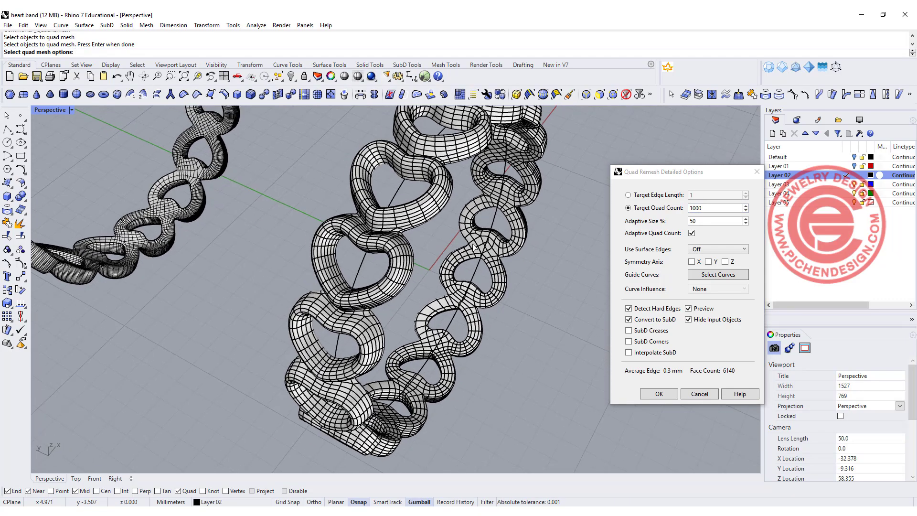
left_click(659, 393)
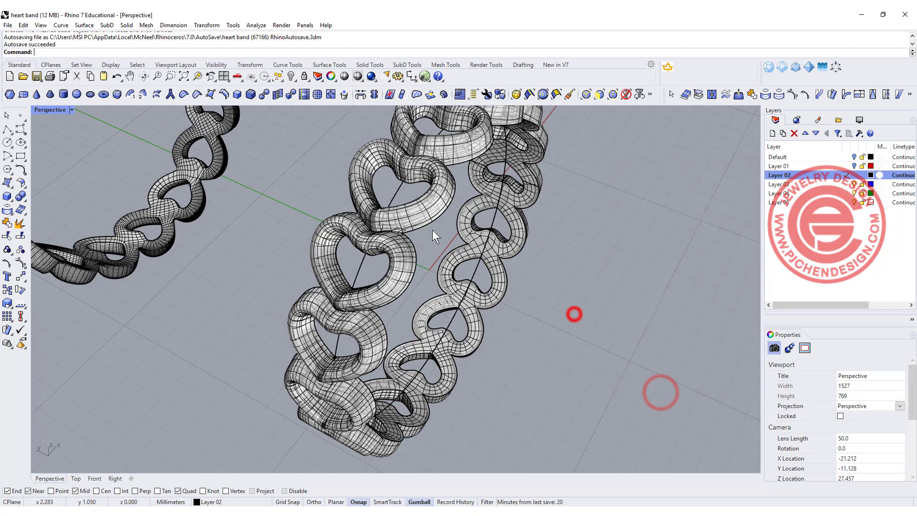
Step: Move the original polysurface heart band along the Y axis, clear of the new SubD band
left_click(574, 313)
left_click(432, 208)
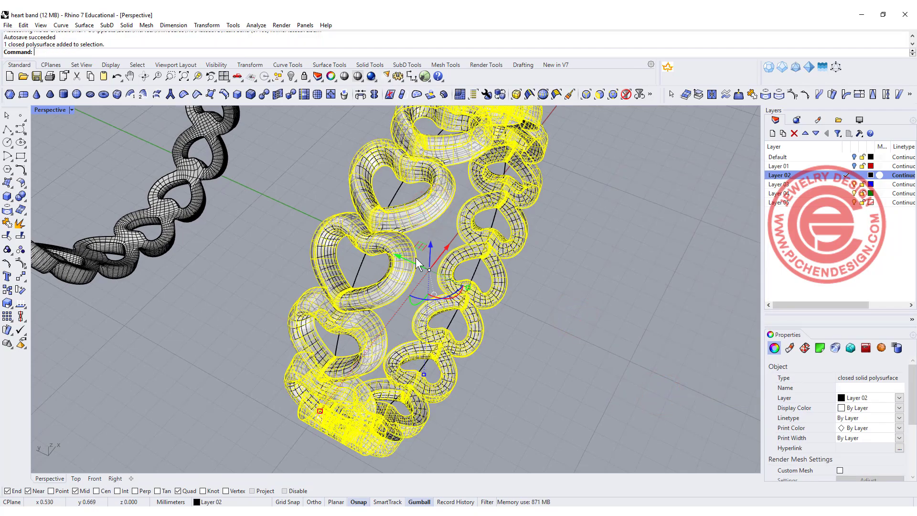
key("alt")
left_click_drag(399, 254, 584, 315)
left_click(539, 267)
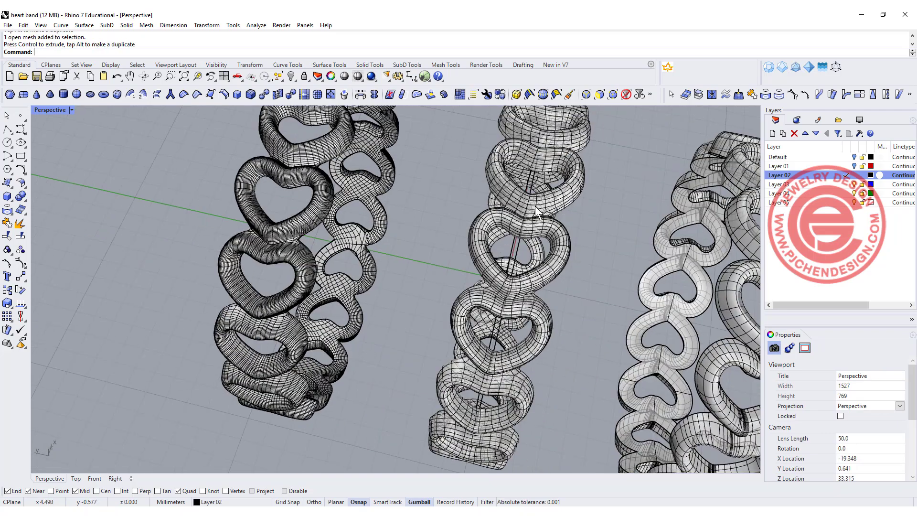
Step: Examine the SubD band and compare it with the smoothed mesh band and the original polysurface band
left_click(549, 199)
right_click_drag(548, 199, 539, 241)
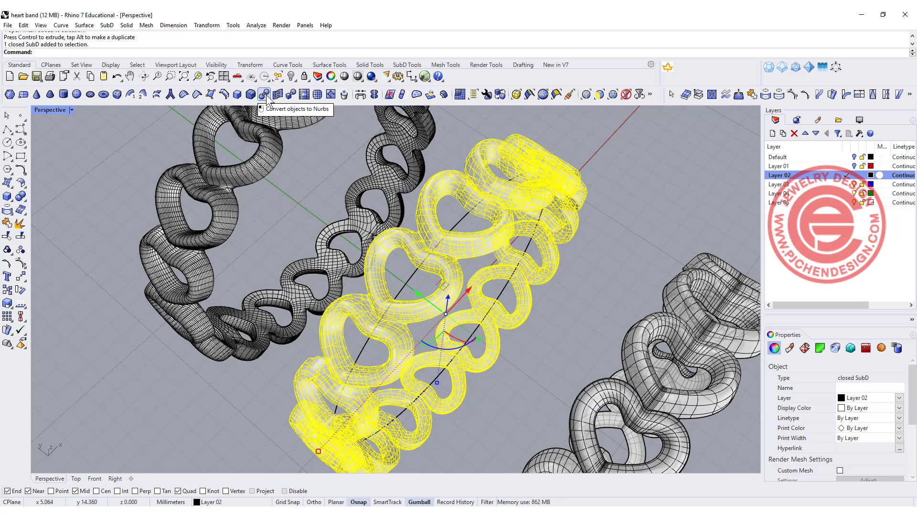
left_click(623, 196)
scroll(573, 211, "down", 7)
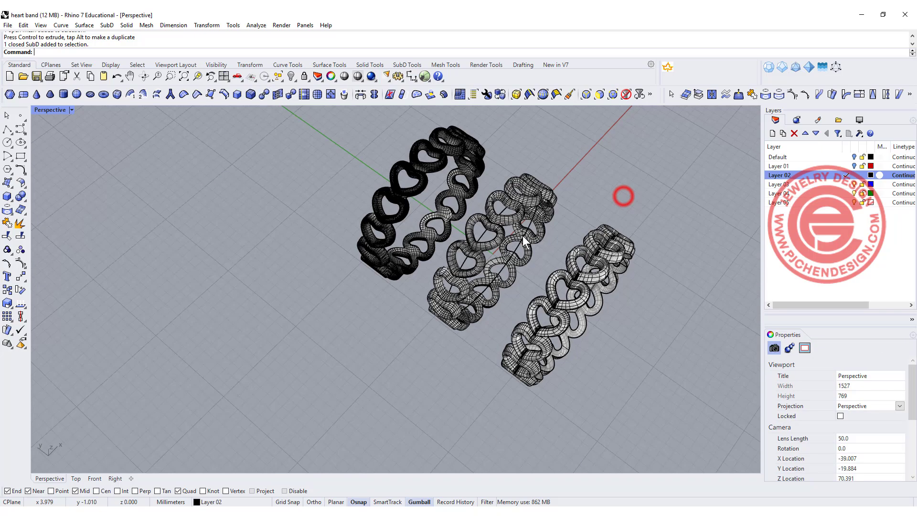
mouse_move(525, 238)
right_mouse_down("shift")
mouse_move(434, 212)
mouse_move(525, 249)
mouse_move(567, 253)
mouse_move(527, 248)
right_mouse_up("shift")
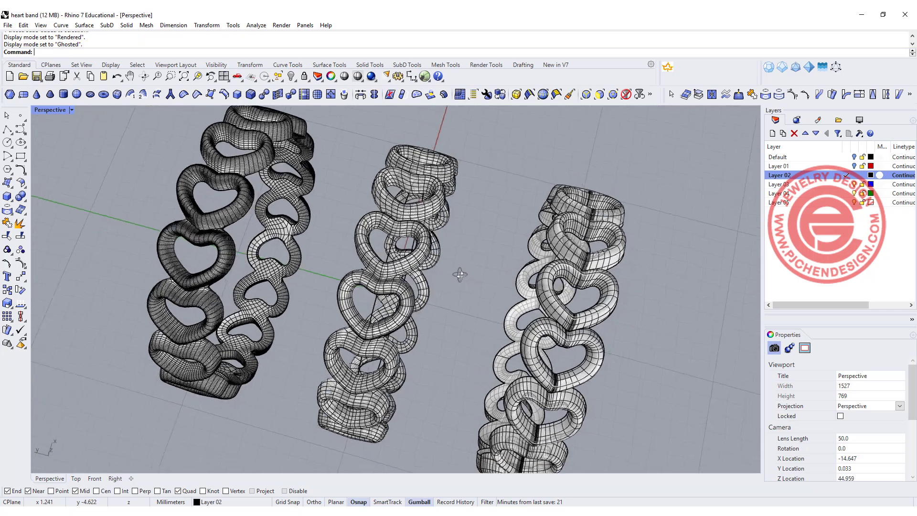
right_click_drag(460, 274, 520, 269)
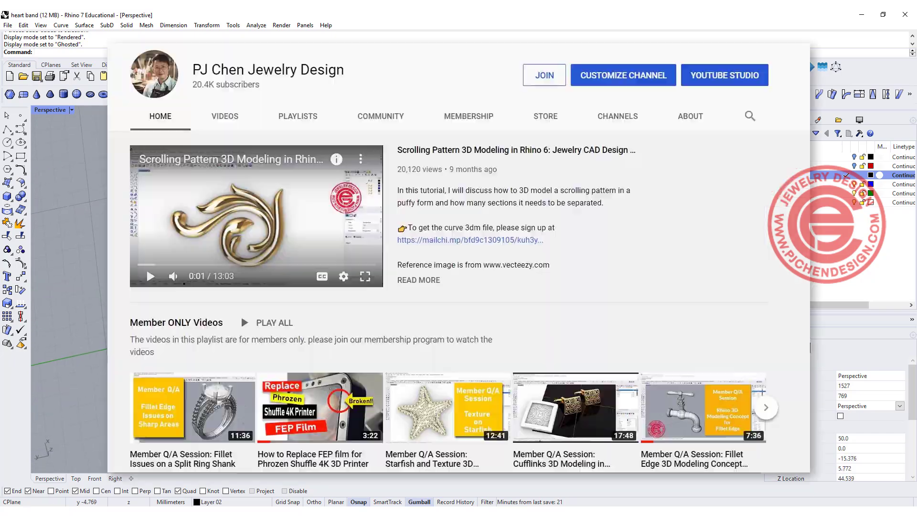